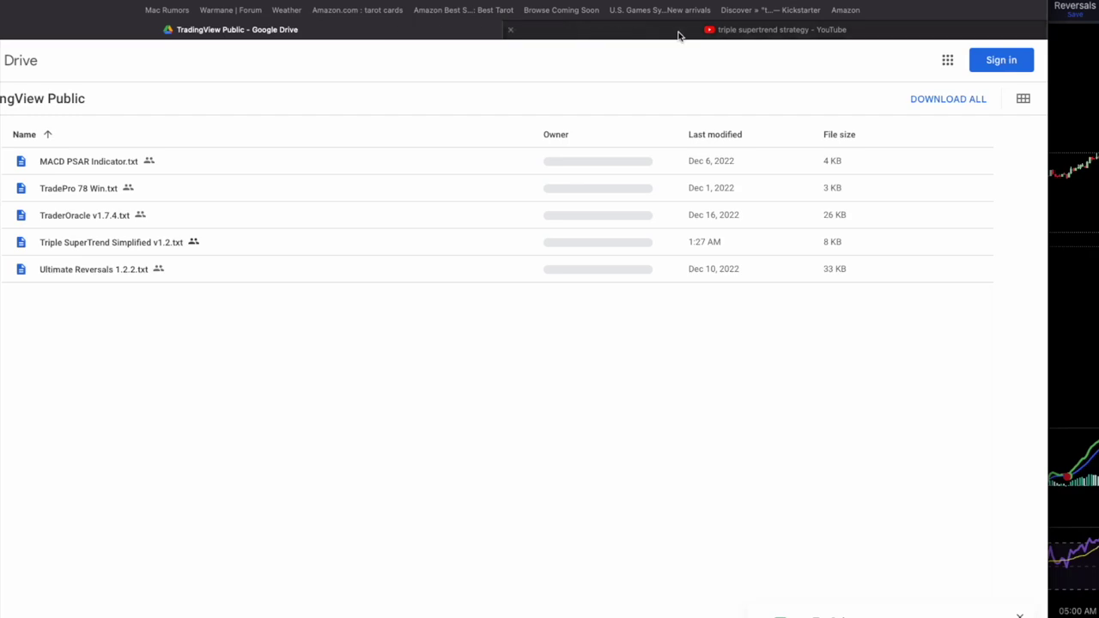
Step: Switch from the Drive folder to YouTube and browse the search results for triple supertrend strategy videos
{"action": "left_click", "coordinate": [700, 32]}
{"action": "left_click", "coordinate": [309, 33]}
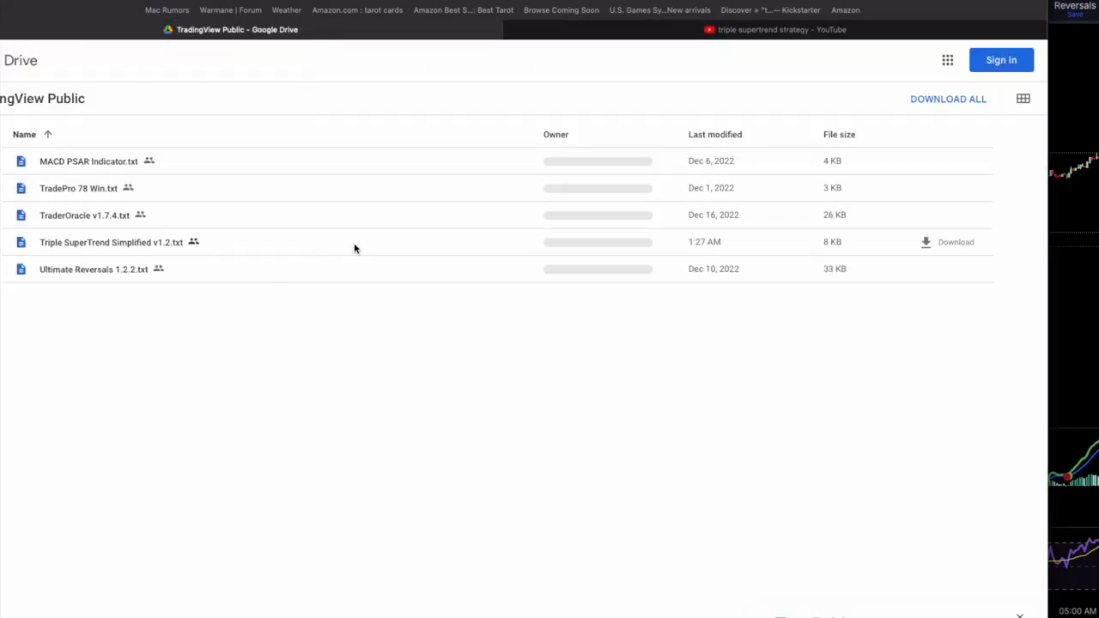
{"action": "left_click", "coordinate": [771, 32]}
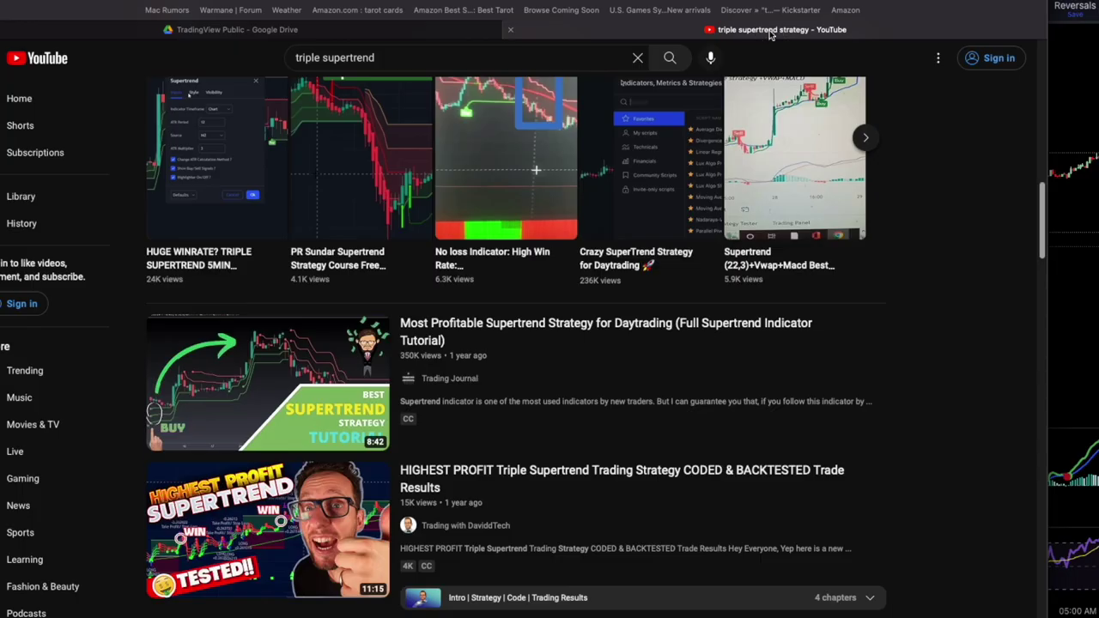
{"action": "left_click_drag", "start_coordinate": [1044, 212], "coordinate": [1032, 111]}
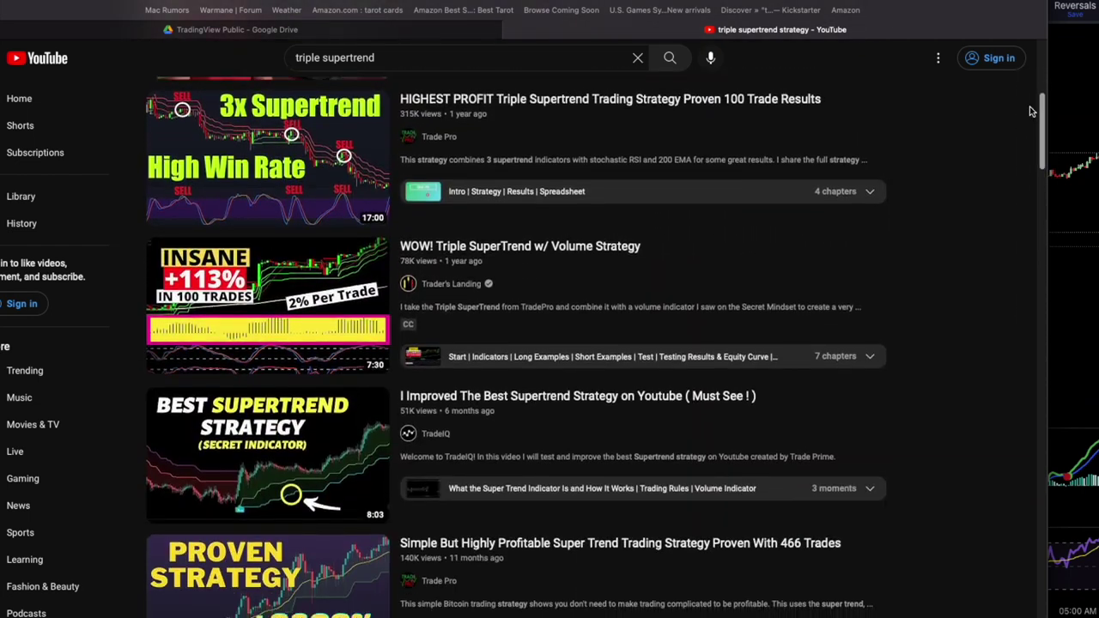
Step: Bring the TradingView chart forward and examine the buy and sell signals on the 1-minute E-mini Nasdaq-100 futures
{"action": "left_click", "coordinate": [1095, 206]}
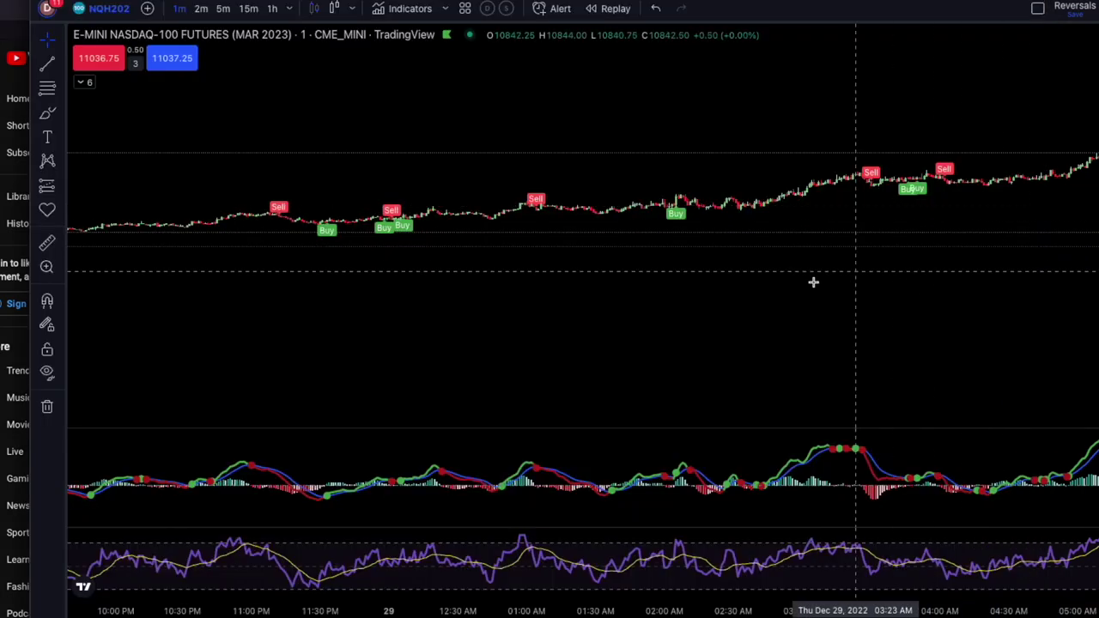
{"action": "left_click_drag", "start_coordinate": [525, 288], "coordinate": [932, 302]}
{"action": "left_click_drag", "start_coordinate": [818, 326], "coordinate": [370, 300]}
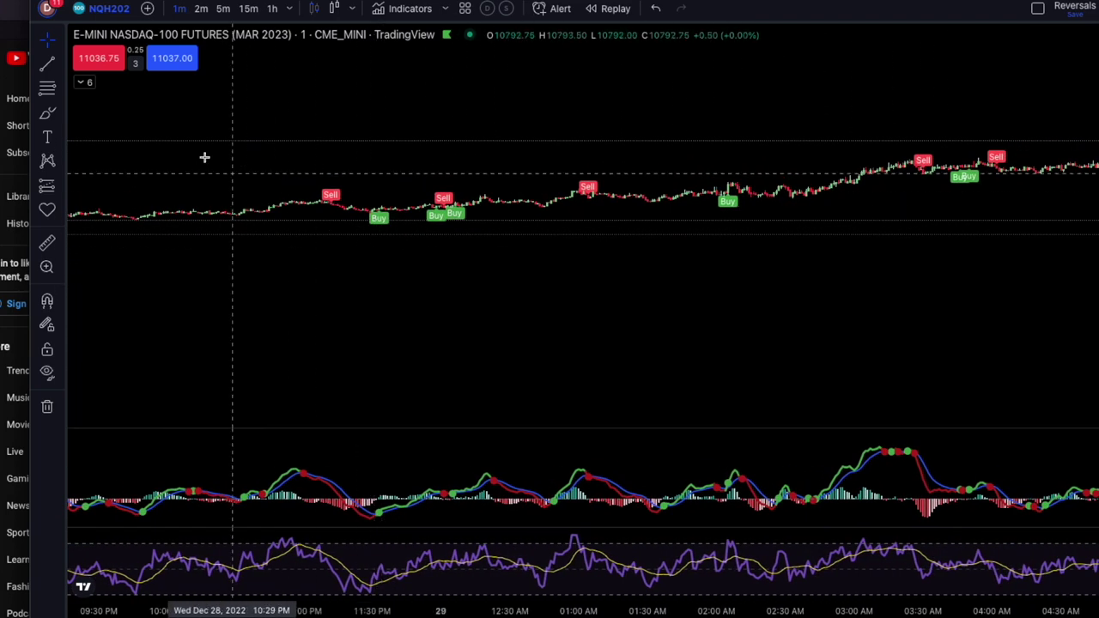
Step: Return to the TradingView Public folder in Google Drive and open Triple SuperTrend Simplified v1.2.txt
{"action": "left_click", "coordinate": [12, 329]}
{"action": "left_click", "coordinate": [232, 29]}
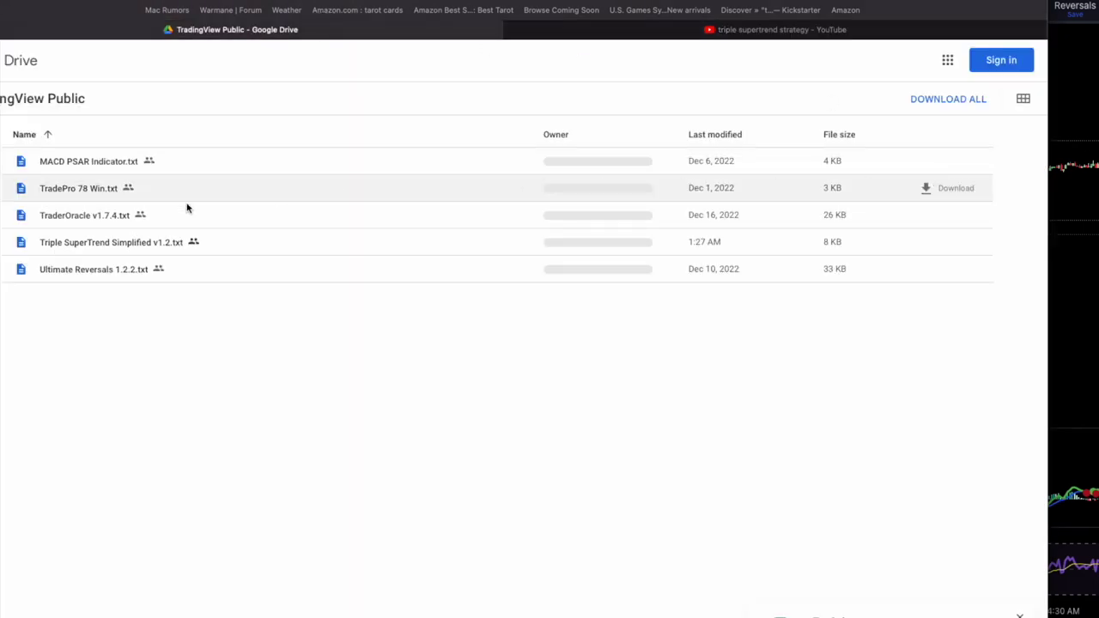
{"action": "double_click", "coordinate": [118, 243]}
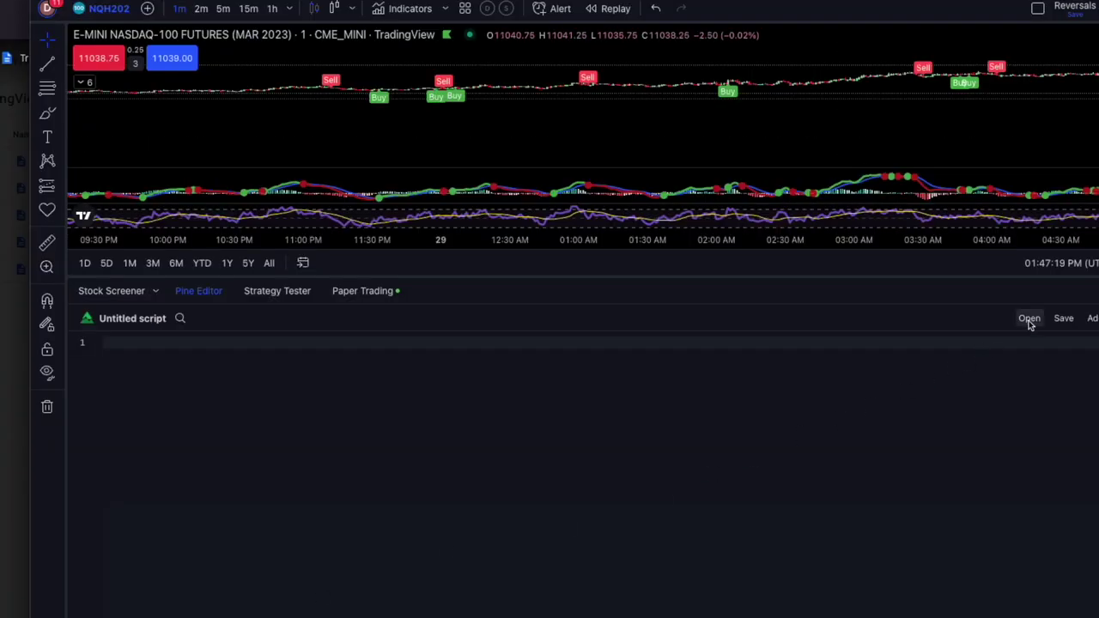
Step: Start a new indicator script in the Pine Editor, choosing to save the changes in the current untitled script
{"action": "left_click", "coordinate": [1029, 320]}
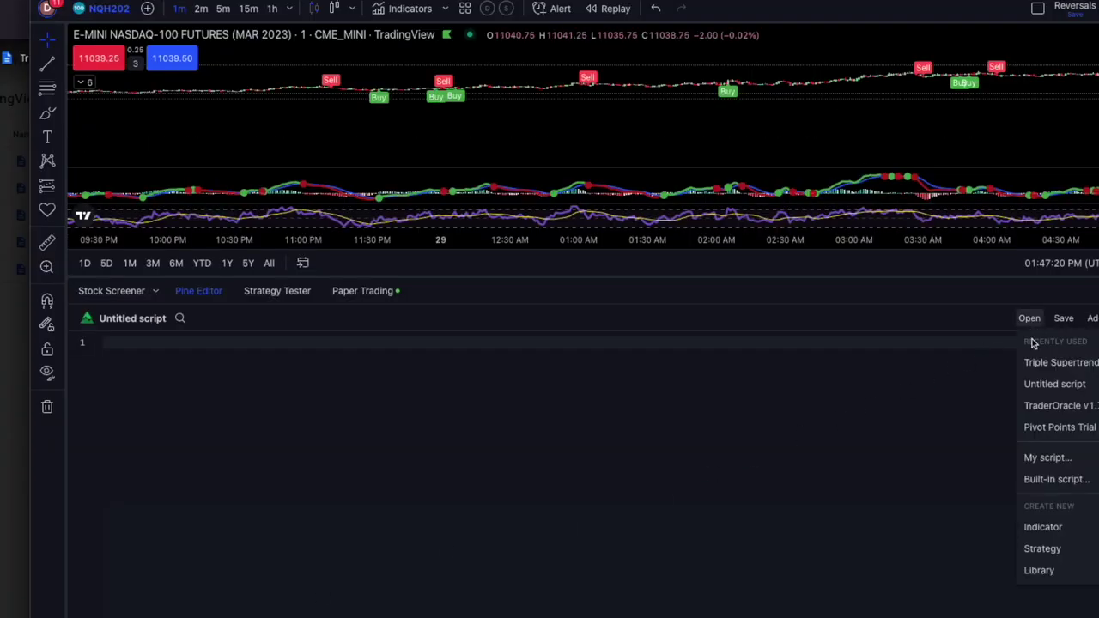
{"action": "left_click", "coordinate": [1049, 527]}
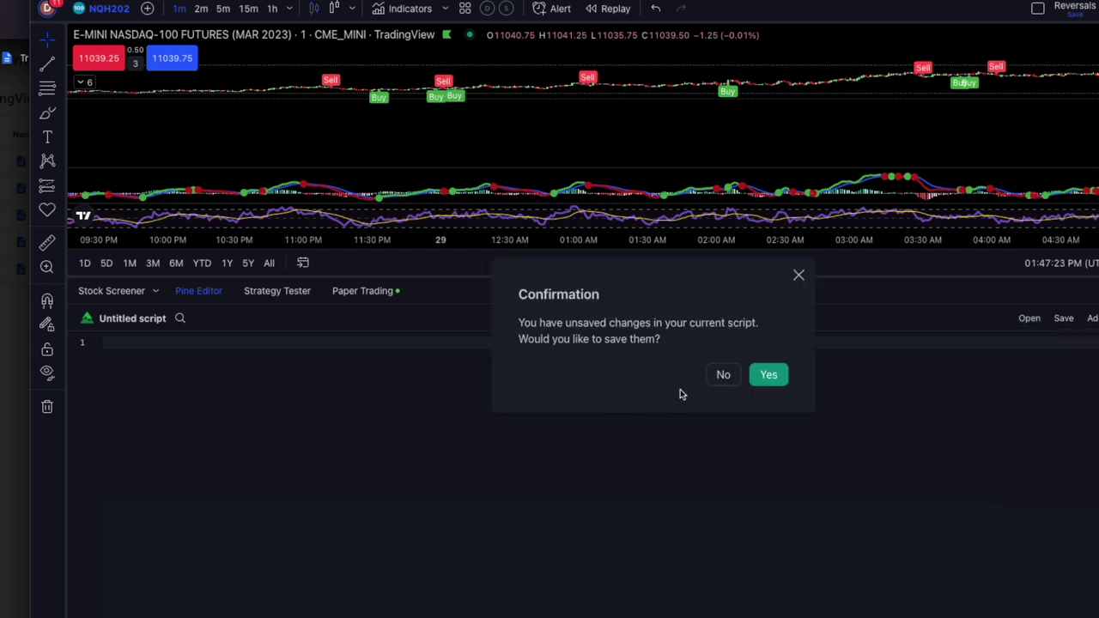
{"action": "left_click", "coordinate": [761, 378]}
{"action": "left_click", "coordinate": [554, 425]}
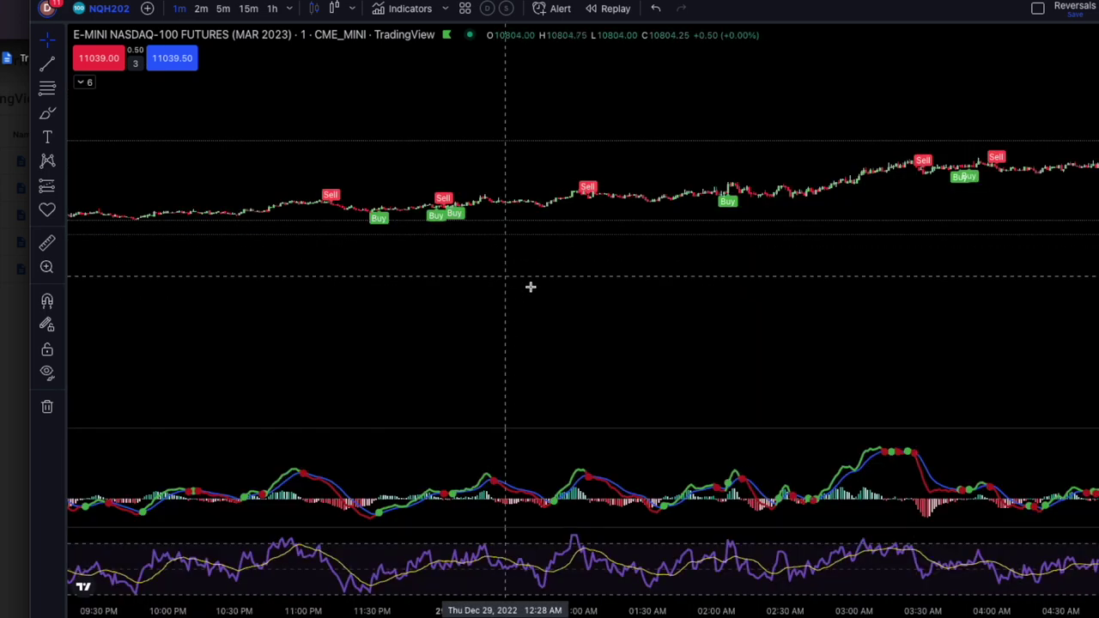
Step: Review the input settings of the Triple Supertrend Simplified v1.2 indicator and close them
{"action": "left_click_drag", "start_coordinate": [814, 275], "coordinate": [661, 268]}
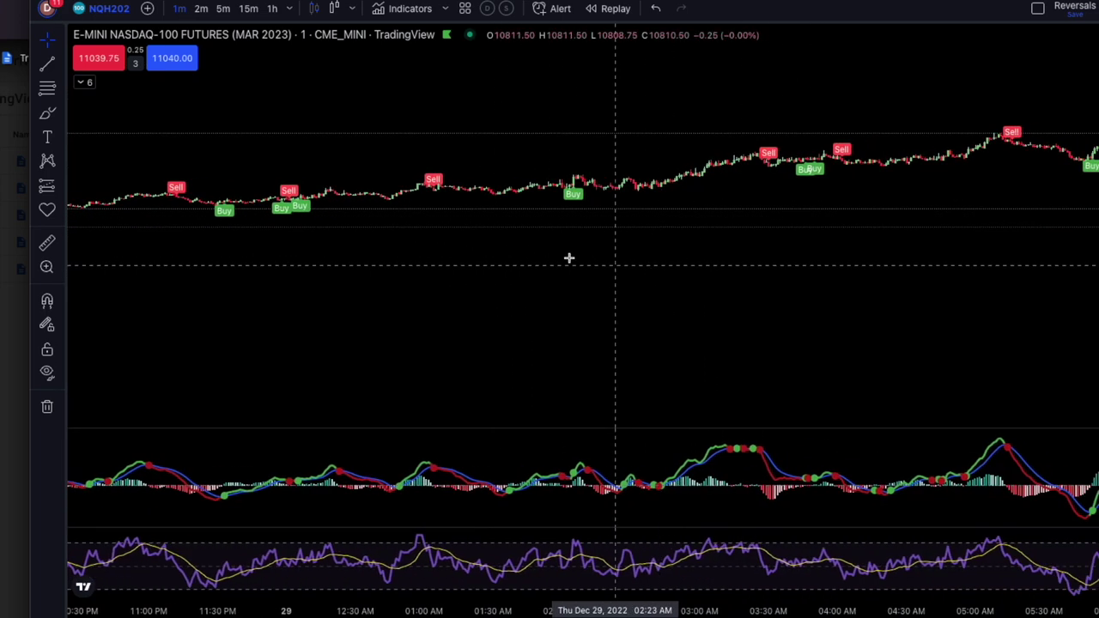
{"action": "double_click", "coordinate": [577, 198]}
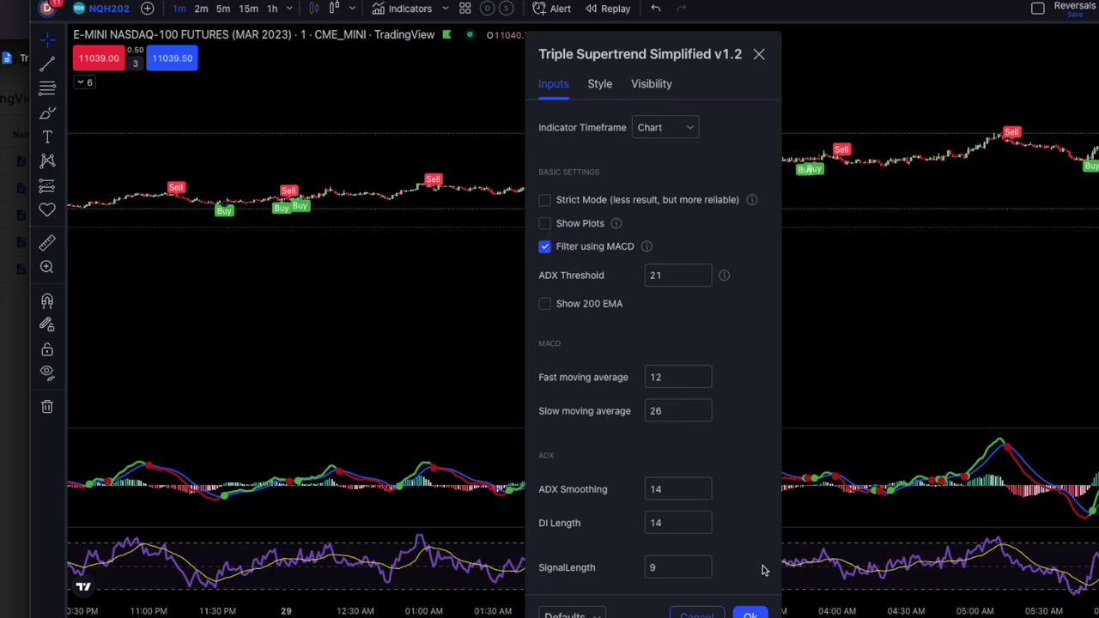
{"action": "left_click", "coordinate": [753, 615]}
Step: Try the Triple Supertrend Simplified signals without filtering: turn off Filter using MACD and set ADX Threshold to 0
{"action": "left_click_drag", "start_coordinate": [930, 349], "coordinate": [468, 361]}
{"action": "left_click_drag", "start_coordinate": [858, 305], "coordinate": [810, 284]}
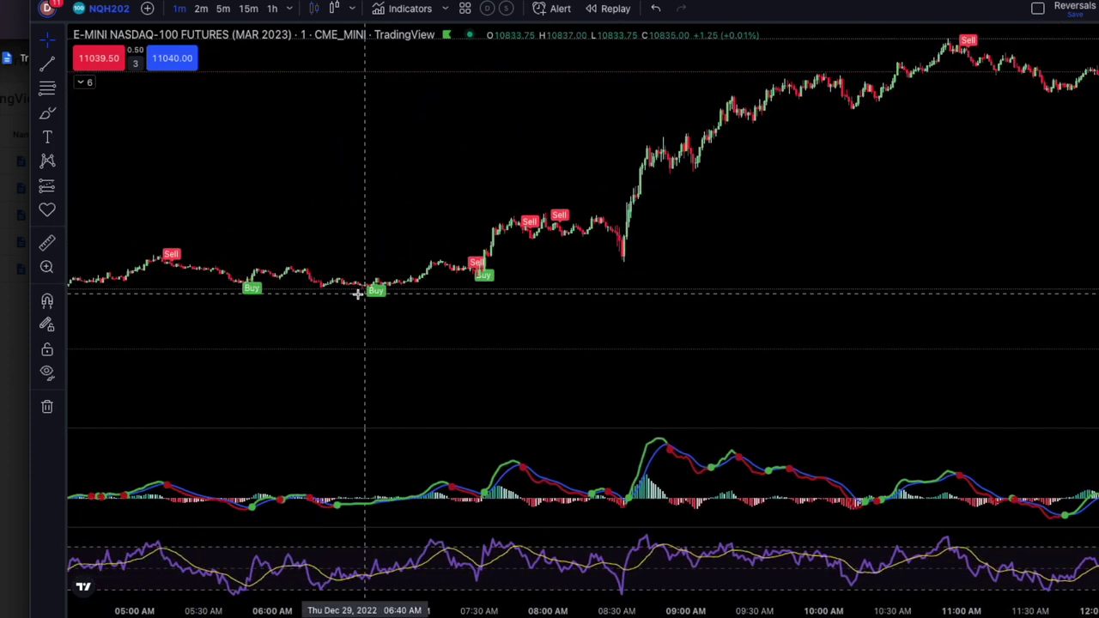
{"action": "scroll", "coordinate": [418, 324], "scroll_direction": "left", "scroll_amount": 3}
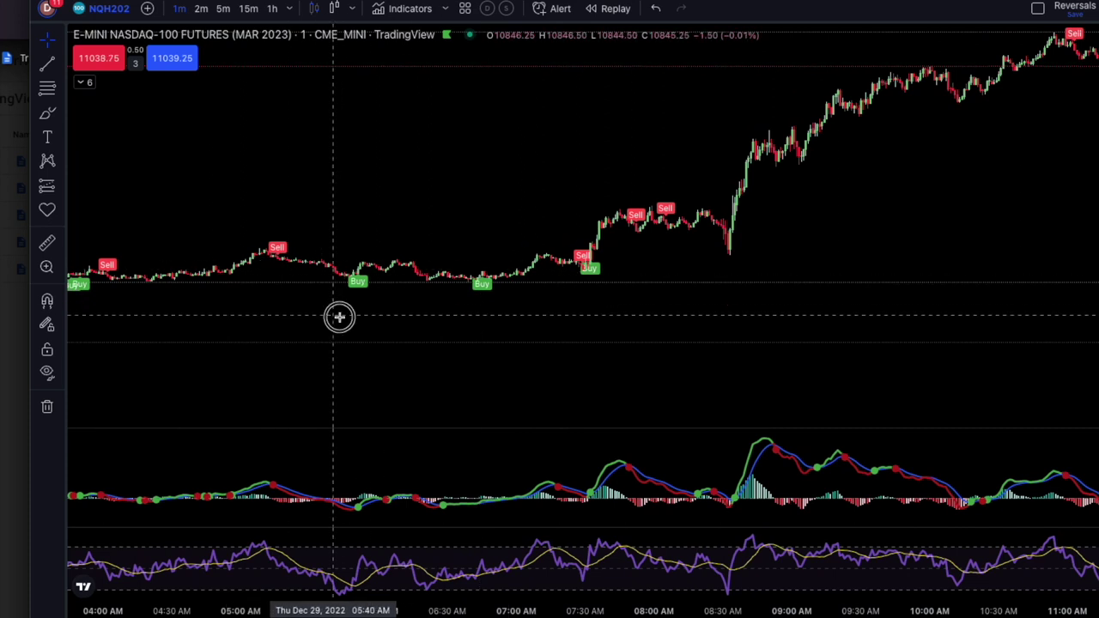
{"action": "left_click_drag", "start_coordinate": [332, 314], "coordinate": [521, 290]}
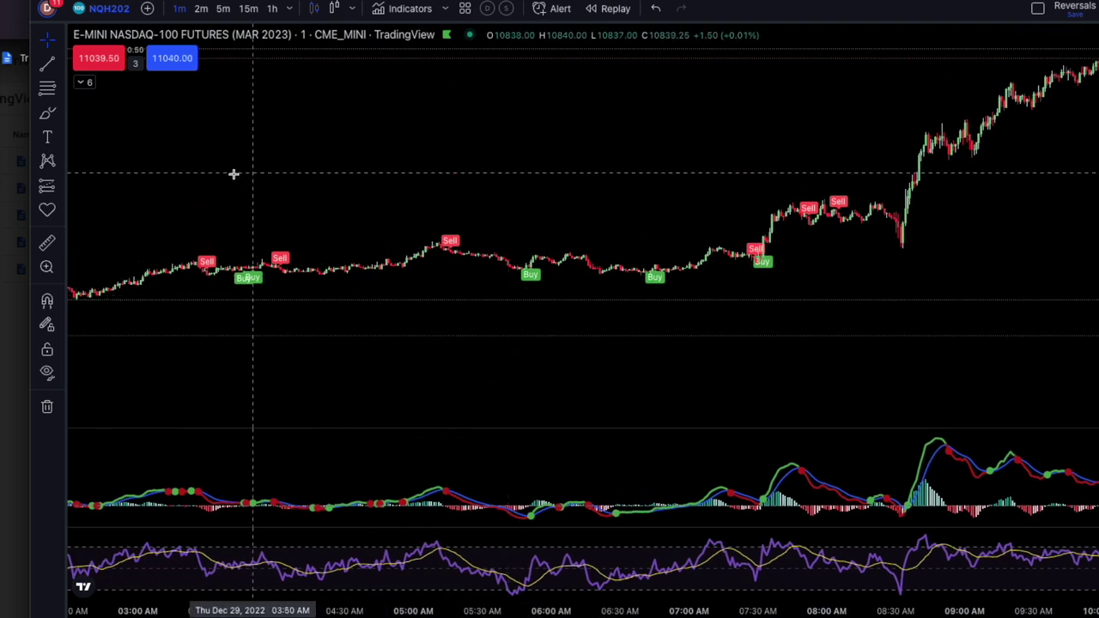
{"action": "double_click", "coordinate": [452, 244]}
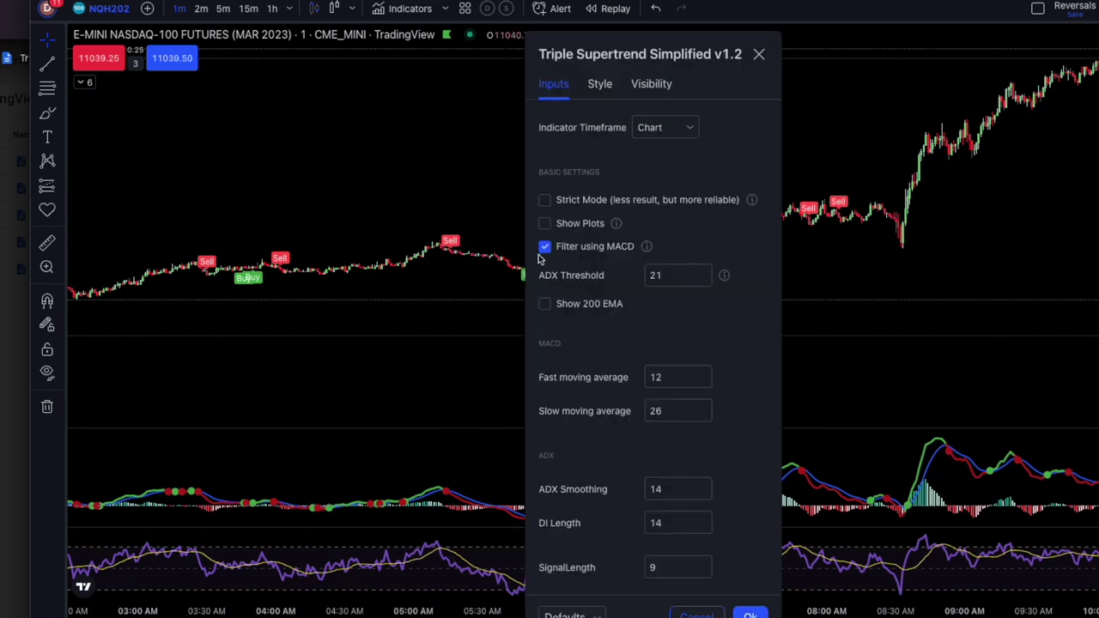
{"action": "left_click_drag", "start_coordinate": [671, 276], "coordinate": [635, 274]}
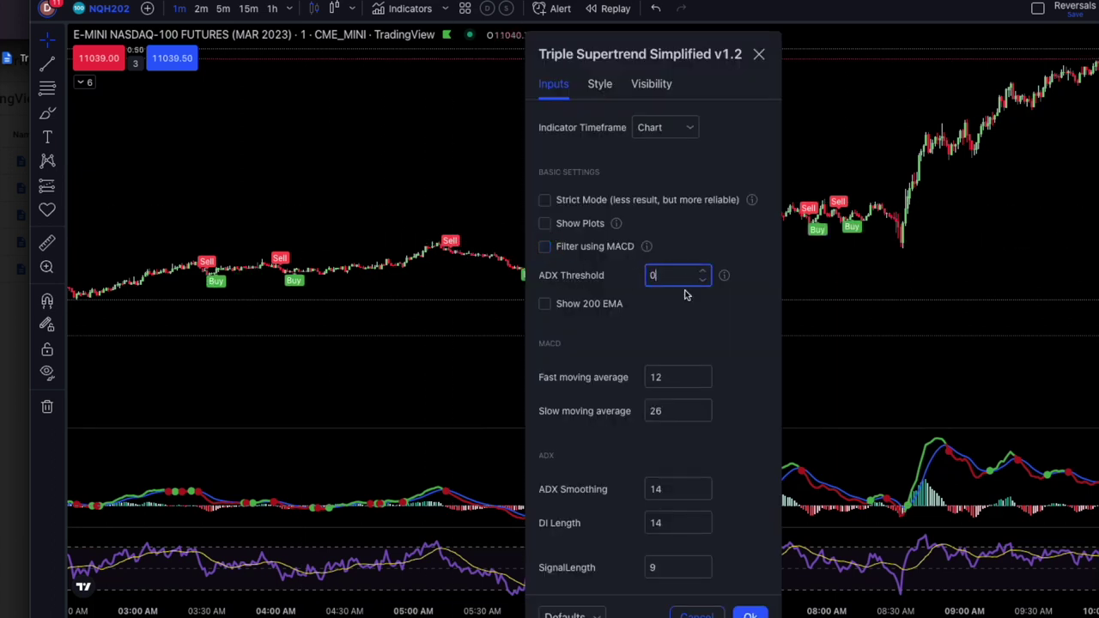
{"action": "left_click", "coordinate": [753, 615]}
Step: Try Strict Mode and switch it off again, turn on Filter using MACD and set ADX Threshold to 21
{"action": "left_click_drag", "start_coordinate": [555, 352], "coordinate": [621, 330]}
{"action": "left_click_drag", "start_coordinate": [481, 336], "coordinate": [530, 346]}
{"action": "left_click_drag", "start_coordinate": [736, 312], "coordinate": [616, 307]}
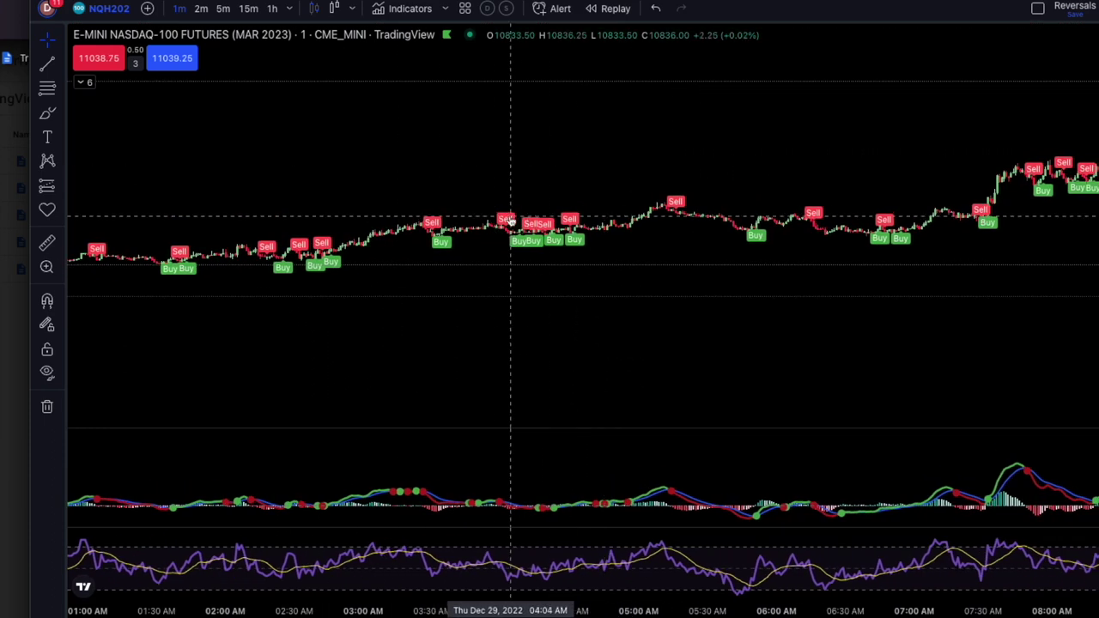
{"action": "double_click", "coordinate": [510, 222]}
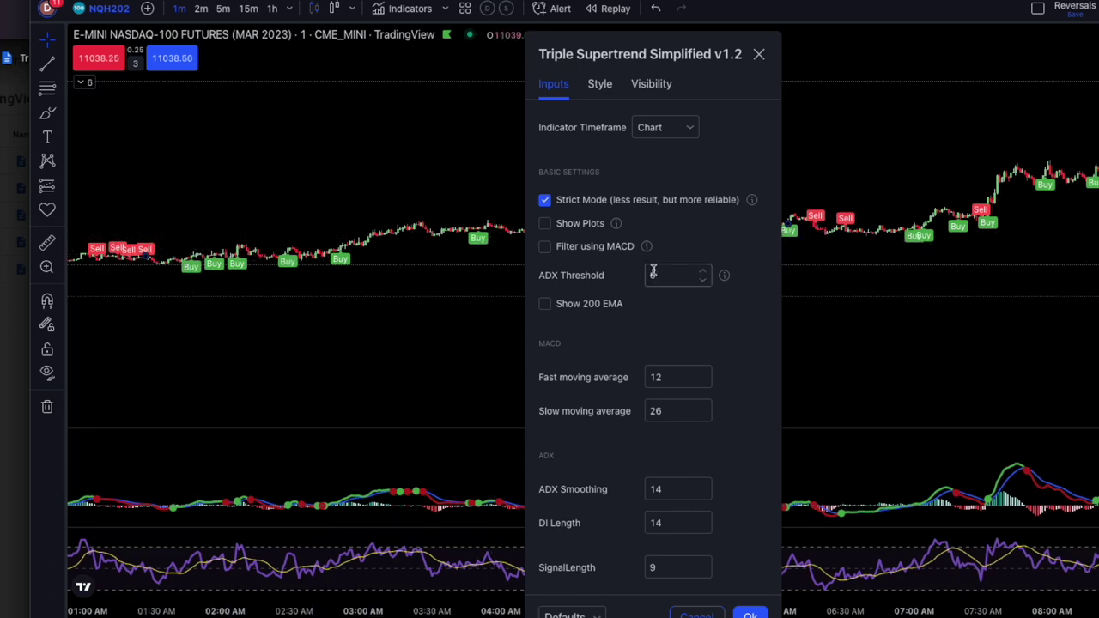
{"action": "left_click", "coordinate": [545, 248]}
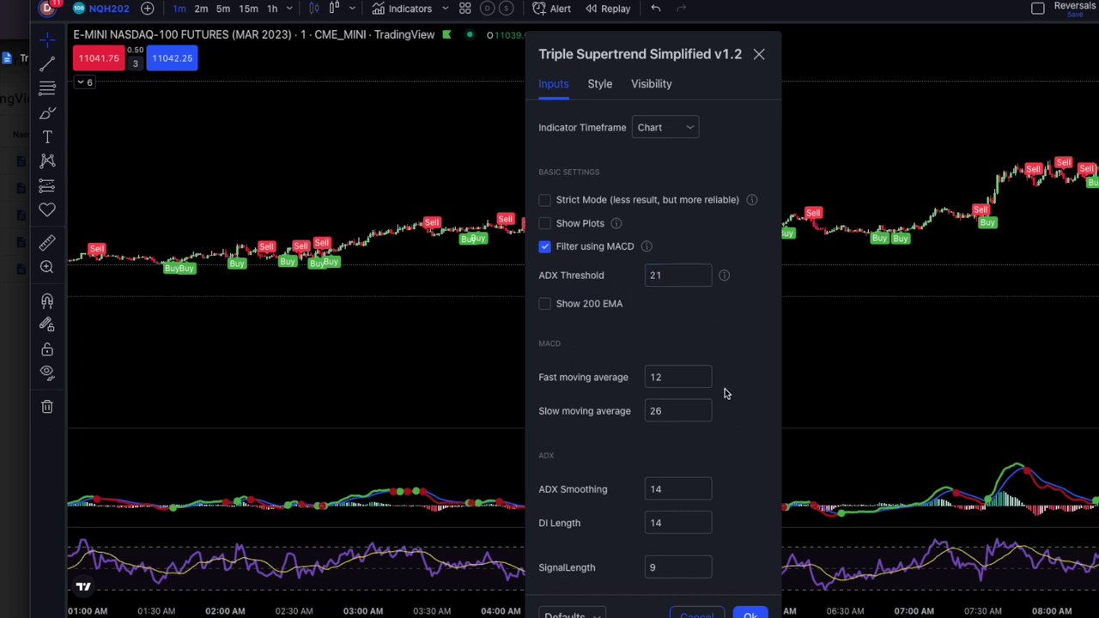
{"action": "left_click", "coordinate": [753, 614]}
Step: Show the hidden X Trend indicator on the price chart
{"action": "left_click_drag", "start_coordinate": [628, 309], "coordinate": [418, 324]}
{"action": "left_click_drag", "start_coordinate": [896, 189], "coordinate": [405, 260]}
{"action": "left_click_drag", "start_coordinate": [530, 238], "coordinate": [574, 241]}
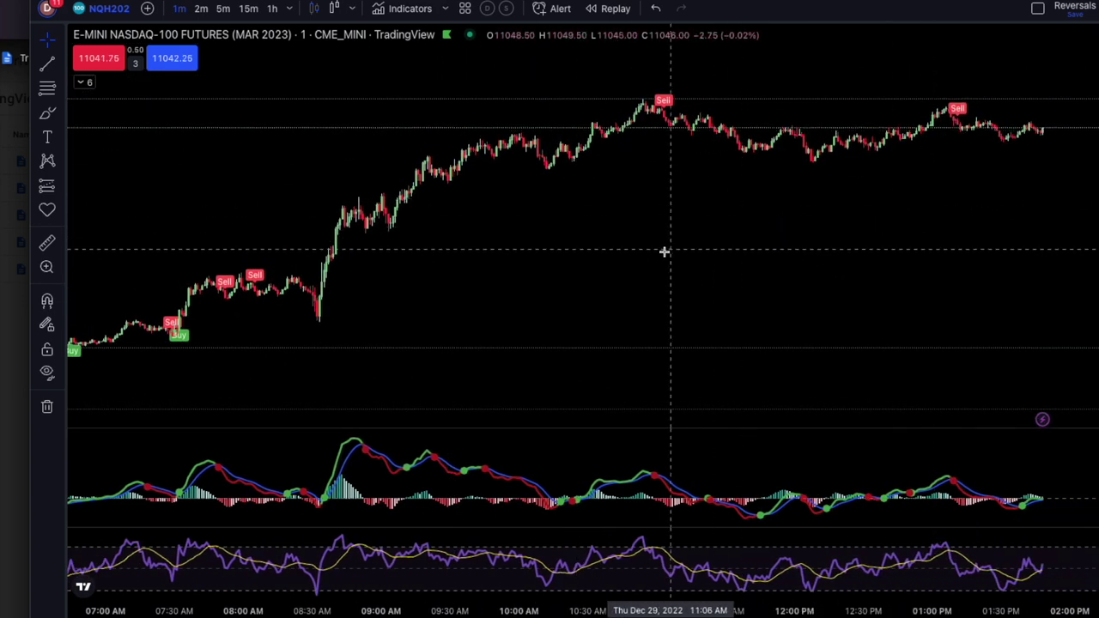
{"action": "left_click_drag", "start_coordinate": [608, 261], "coordinate": [768, 238]}
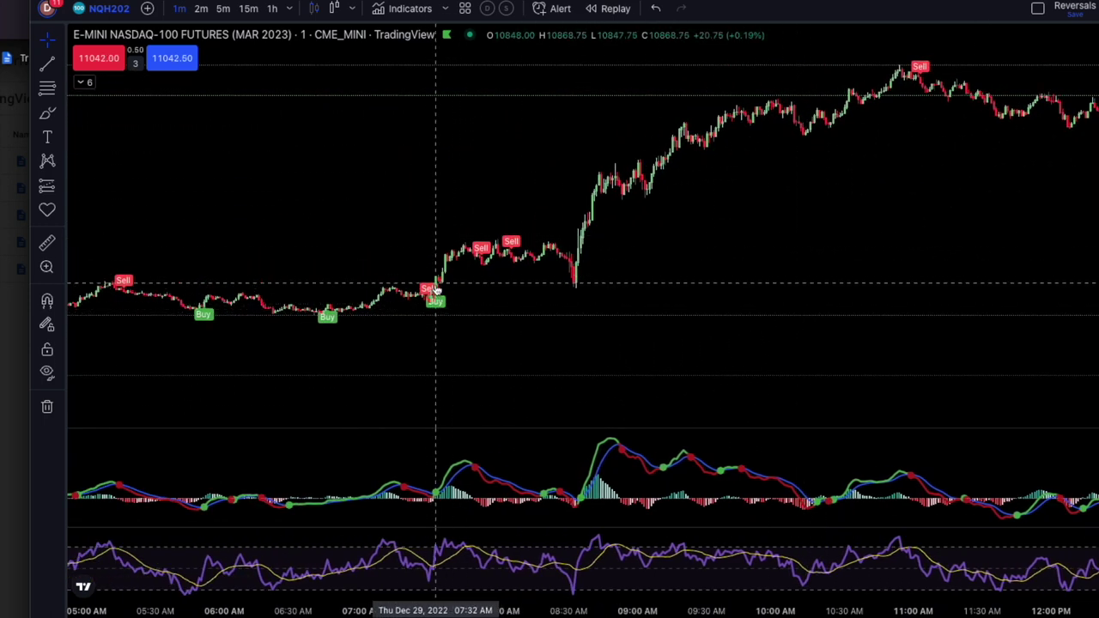
{"action": "left_click_drag", "start_coordinate": [438, 313], "coordinate": [771, 322]}
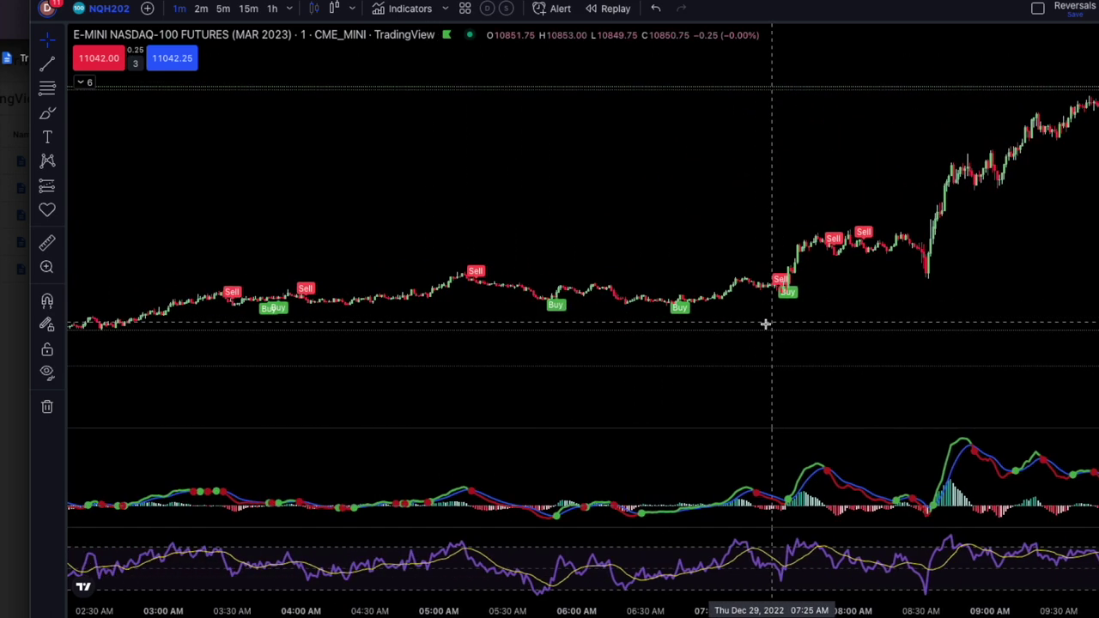
{"action": "left_click", "coordinate": [84, 82]}
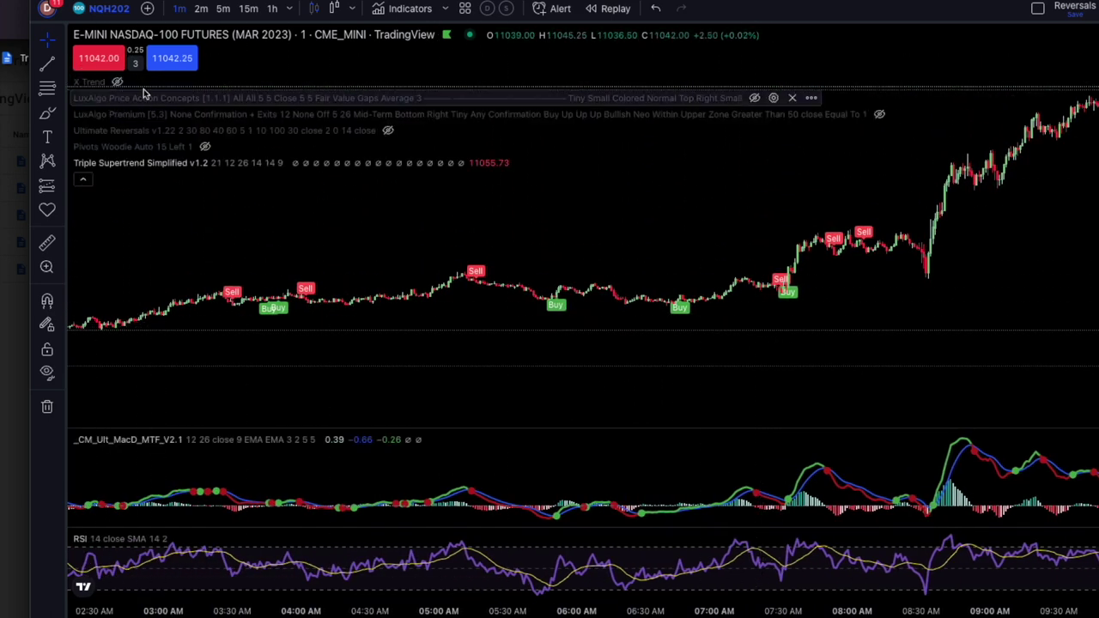
{"action": "left_click", "coordinate": [87, 183]}
{"action": "left_click_drag", "start_coordinate": [782, 334], "coordinate": [589, 339]}
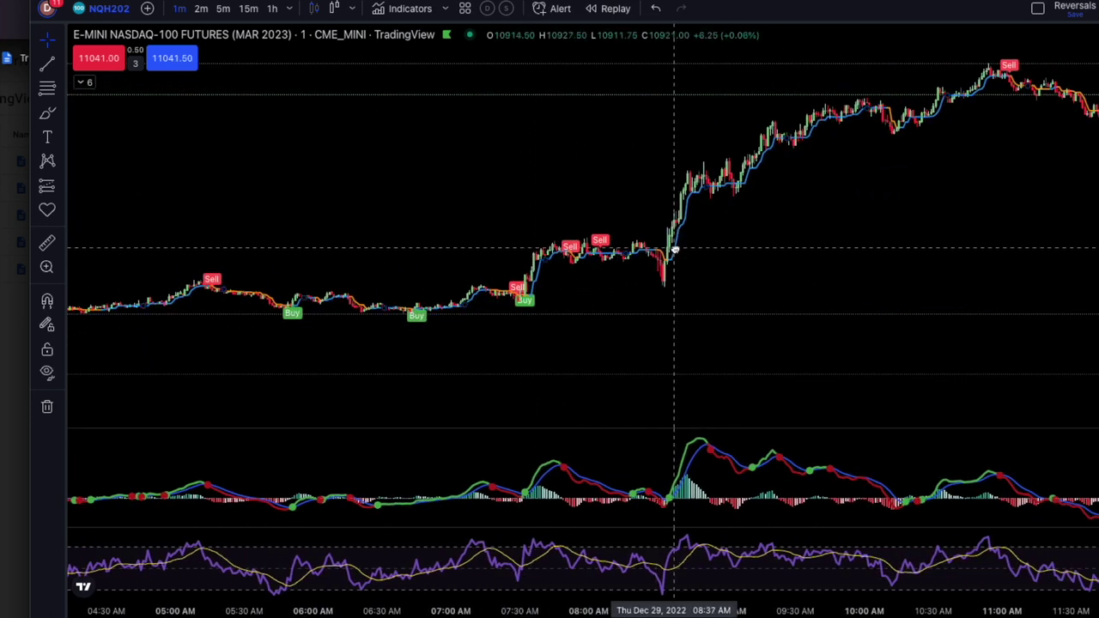
{"action": "double_click", "coordinate": [675, 249]}
{"action": "left_click", "coordinate": [760, 42]}
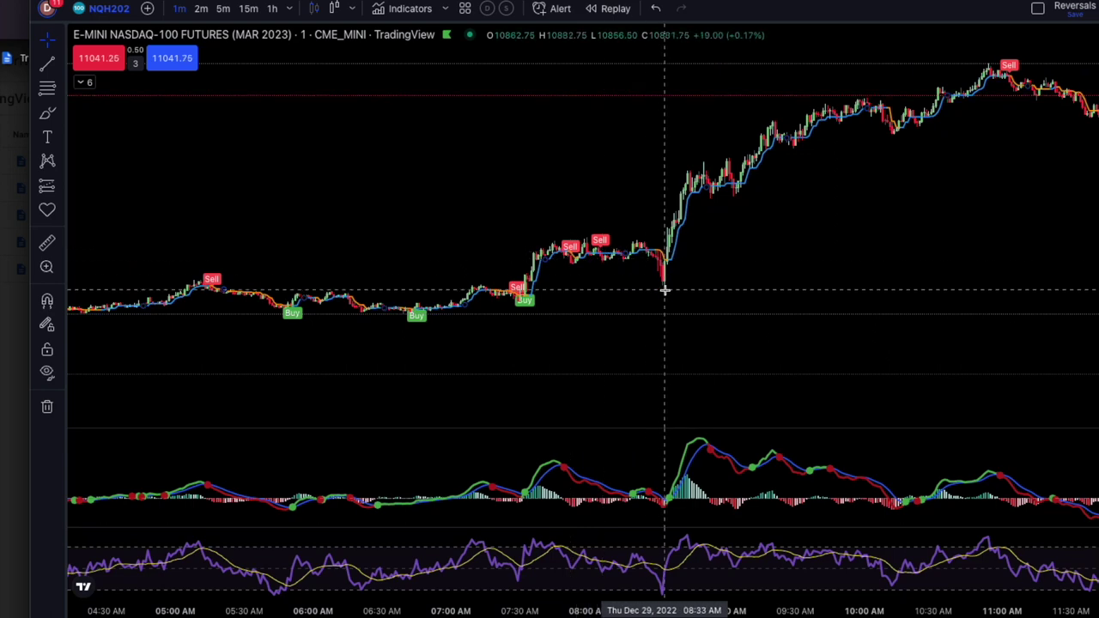
Step: Turn on Show 200 EMA in the Triple Supertrend Simplified v1.2 settings
{"action": "scroll", "coordinate": [532, 172], "scroll_direction": "left", "scroll_amount": 10}
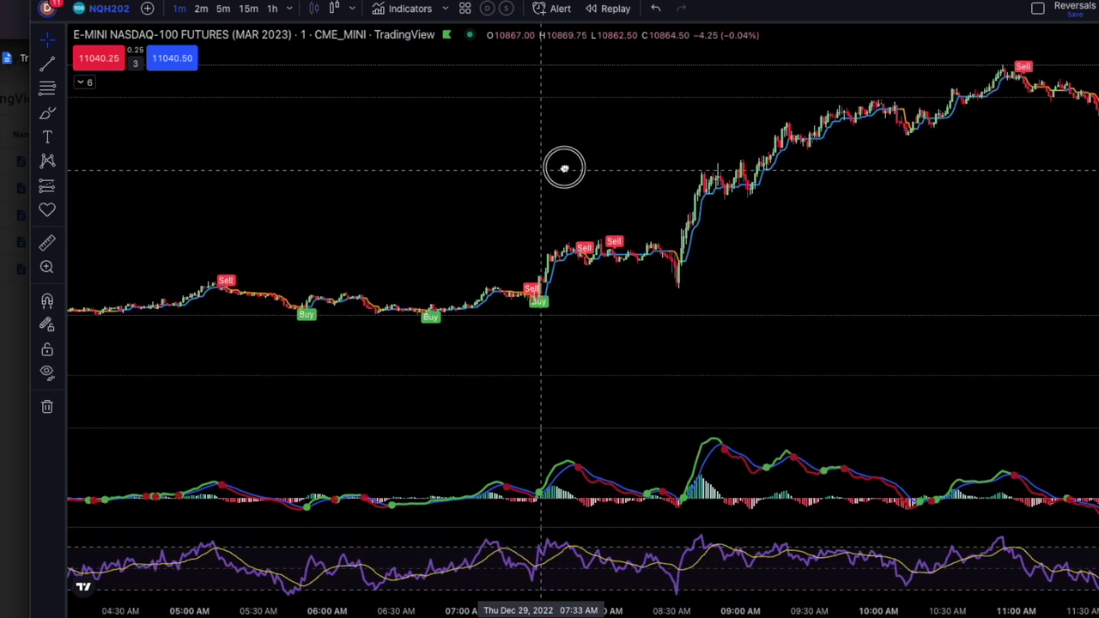
{"action": "scroll", "coordinate": [584, 210], "scroll_direction": "left", "scroll_amount": 12}
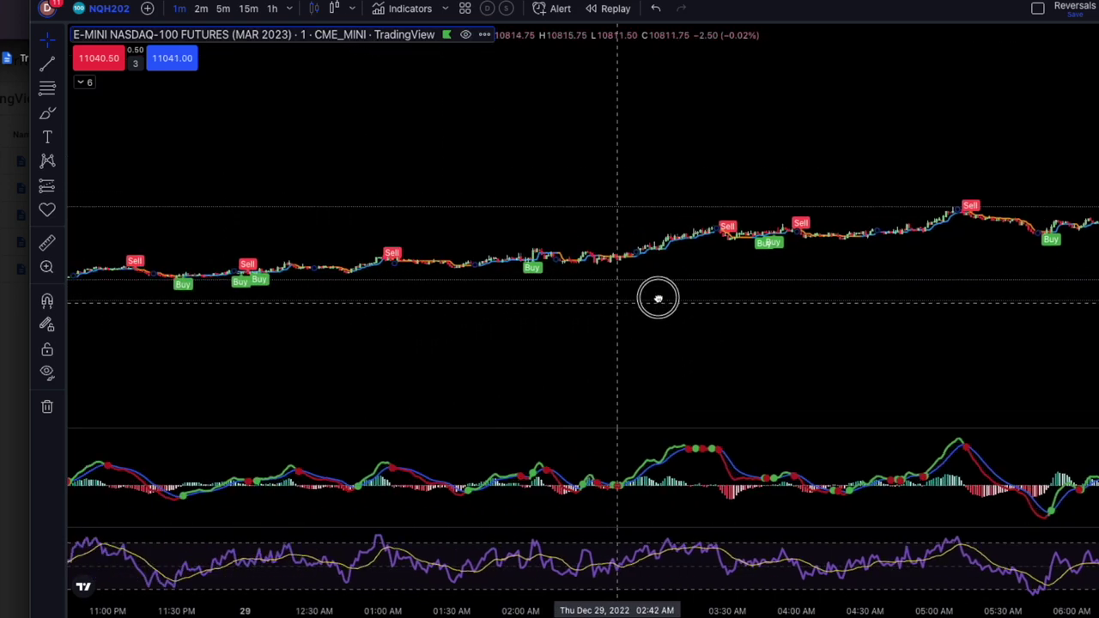
{"action": "left_click_drag", "start_coordinate": [584, 314], "coordinate": [387, 290]}
{"action": "double_click", "coordinate": [394, 271]}
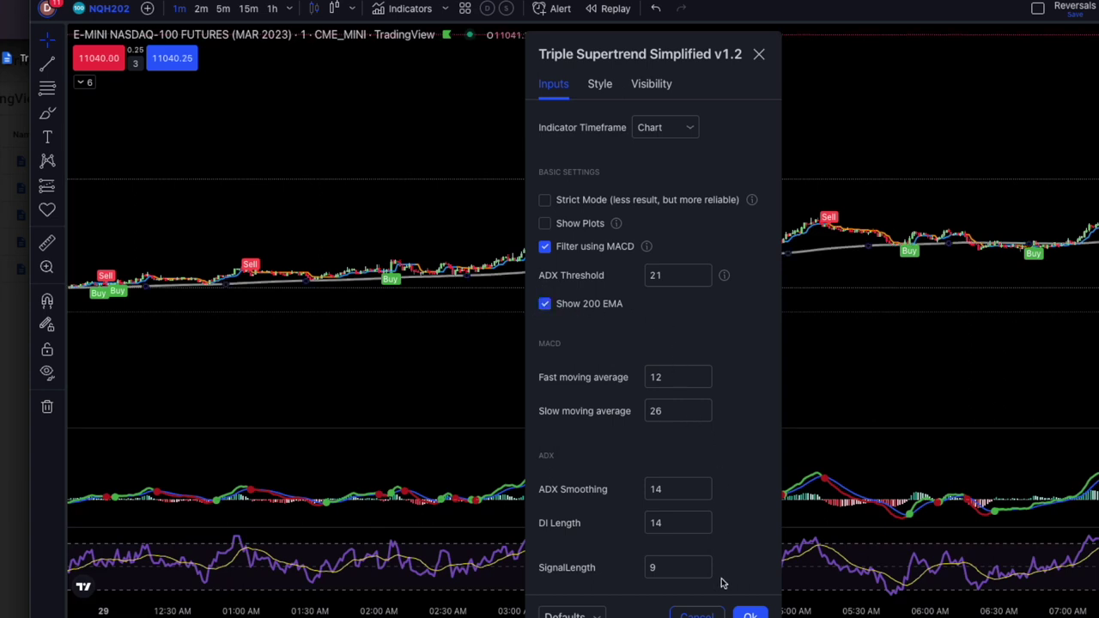
{"action": "key", "text": "Escape"}
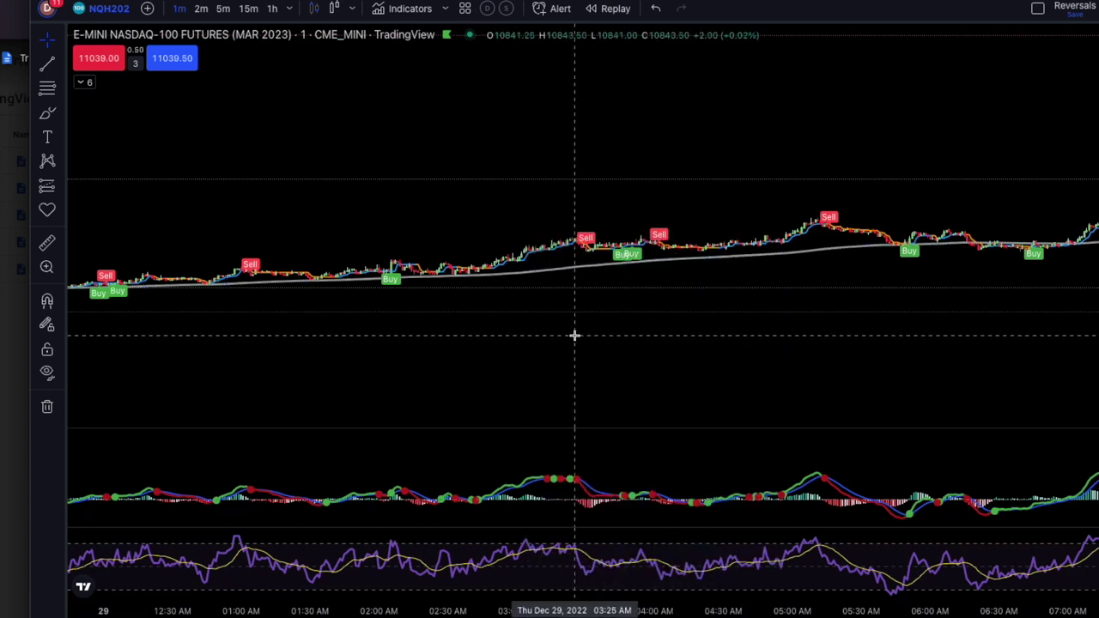
Step: Switch the chart to the 2-minute timeframe and examine the buy and sell signals on December 28 against the 200 EMA
{"action": "left_click_drag", "start_coordinate": [594, 332], "coordinate": [873, 332]}
{"action": "mouse_move", "coordinate": [628, 329]}
{"action": "left_mouse_down"}
{"action": "mouse_move", "coordinate": [933, 310]}
{"action": "mouse_move", "coordinate": [466, 335]}
{"action": "mouse_move", "coordinate": [374, 324]}
{"action": "left_mouse_up"}
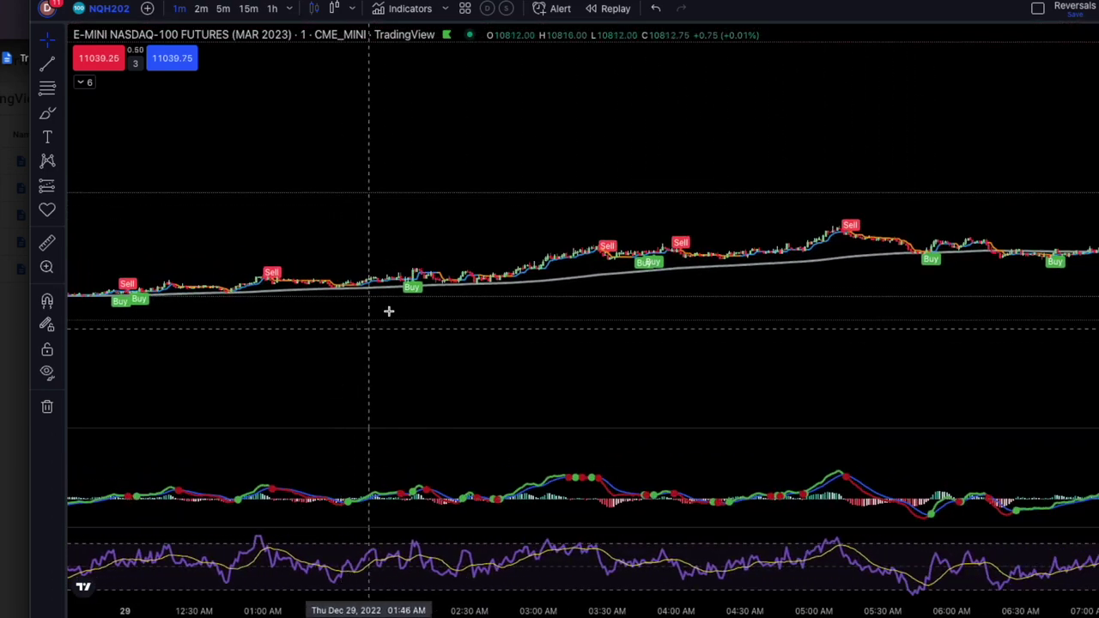
{"action": "left_click_drag", "start_coordinate": [731, 304], "coordinate": [453, 354]}
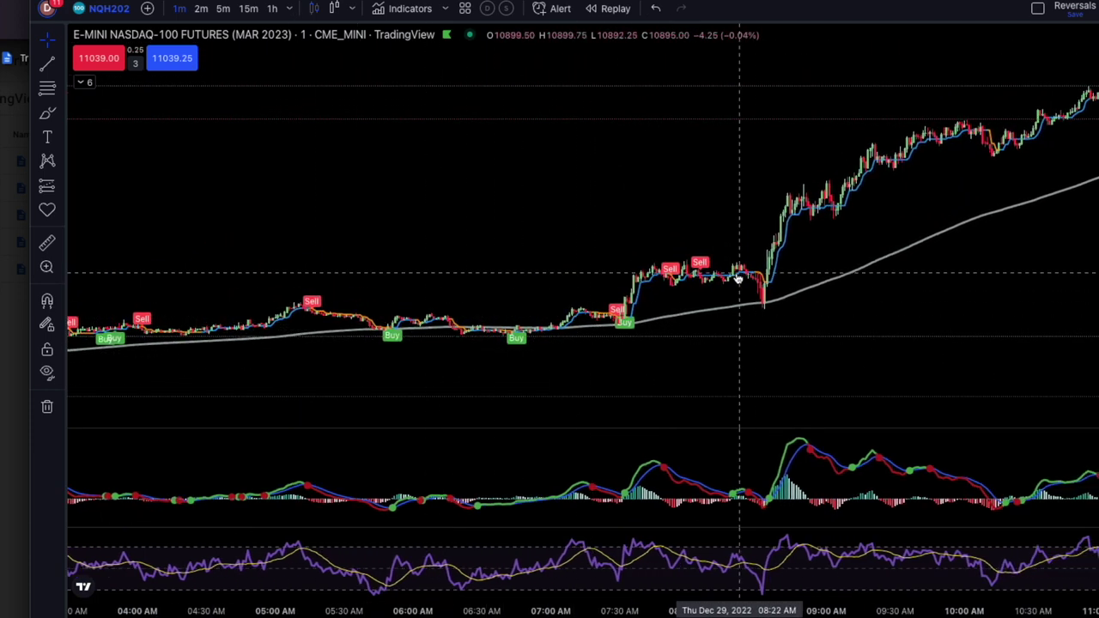
{"action": "left_click_drag", "start_coordinate": [671, 321], "coordinate": [399, 228]}
{"action": "left_click_drag", "start_coordinate": [294, 225], "coordinate": [861, 216]}
{"action": "left_click_drag", "start_coordinate": [220, 213], "coordinate": [779, 211]}
{"action": "left_click", "coordinate": [200, 9]}
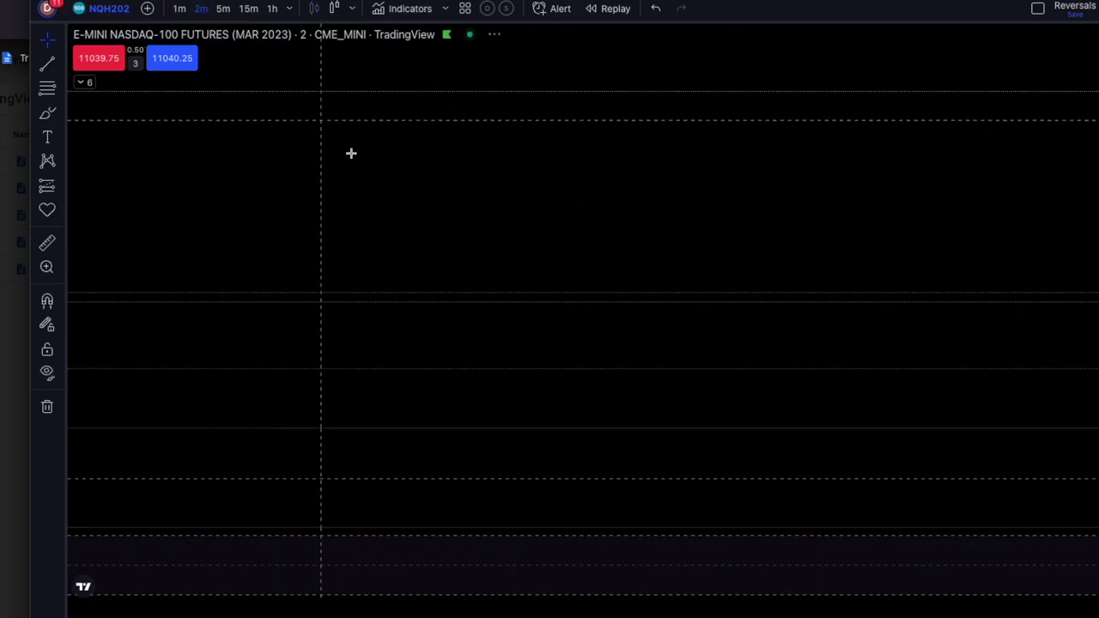
{"action": "left_click_drag", "start_coordinate": [523, 294], "coordinate": [846, 230]}
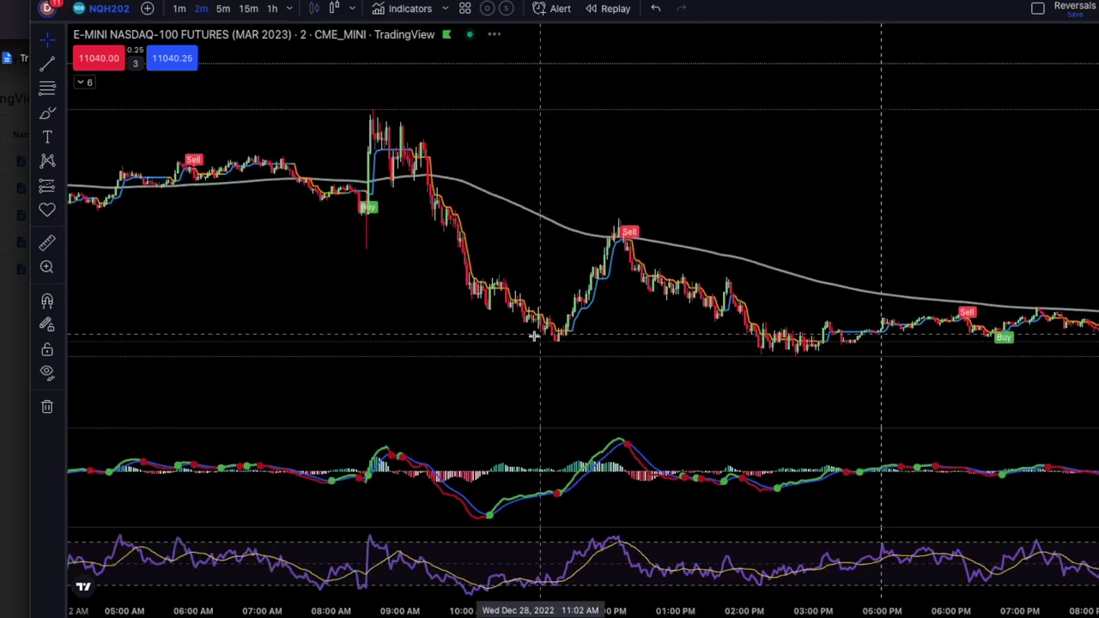
{"action": "left_click_drag", "start_coordinate": [394, 305], "coordinate": [510, 327]}
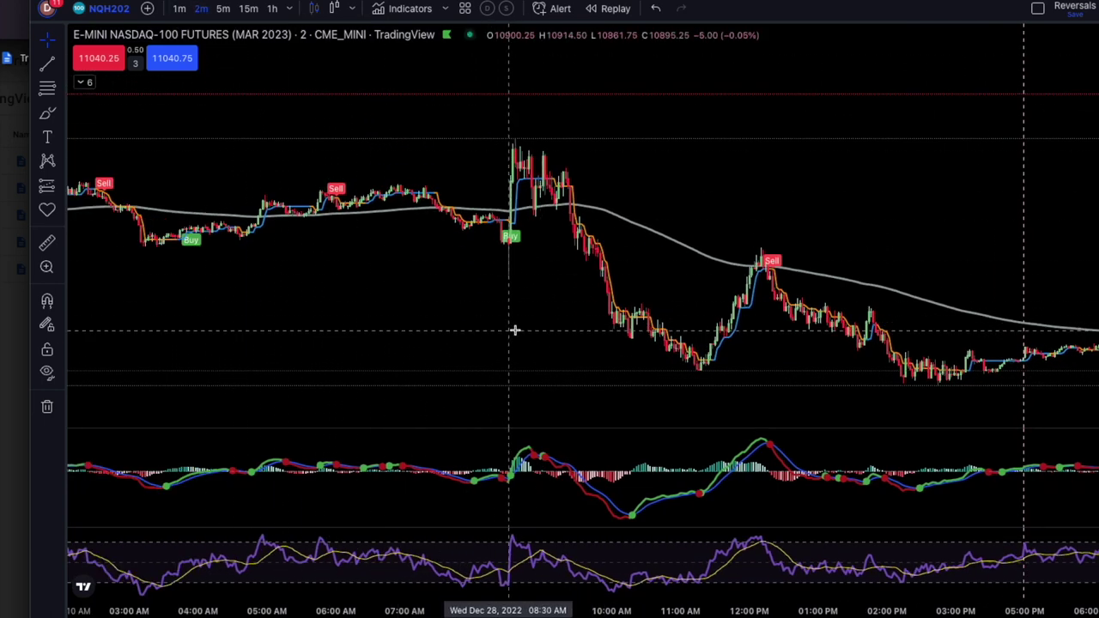
Step: Examine the earlier December 26 to 28 buy and sell signals on the Nasdaq-100 futures chart against the 200 EMA
{"action": "left_click_drag", "start_coordinate": [464, 309], "coordinate": [812, 321]}
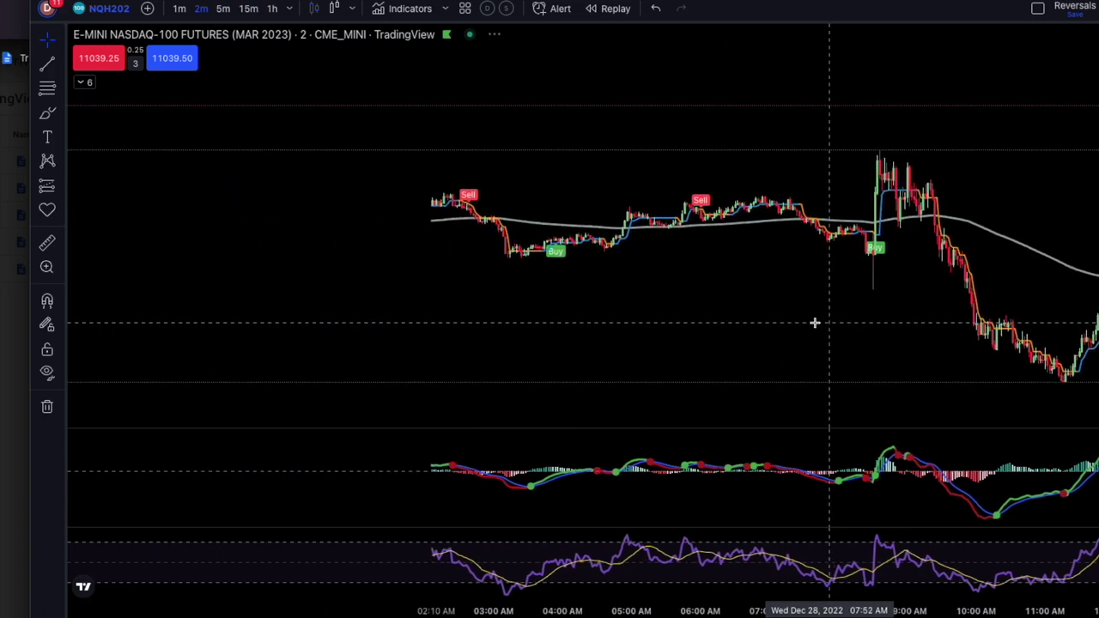
{"action": "left_click_drag", "start_coordinate": [474, 326], "coordinate": [834, 323]}
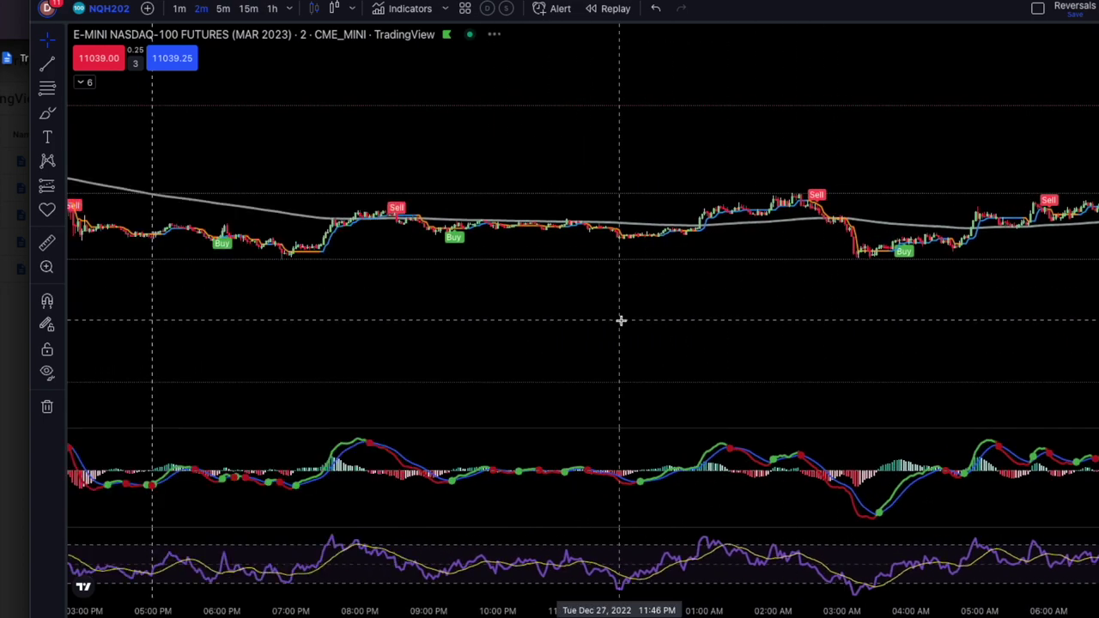
{"action": "left_click_drag", "start_coordinate": [621, 318], "coordinate": [765, 319]}
{"action": "left_click_drag", "start_coordinate": [525, 318], "coordinate": [658, 317]}
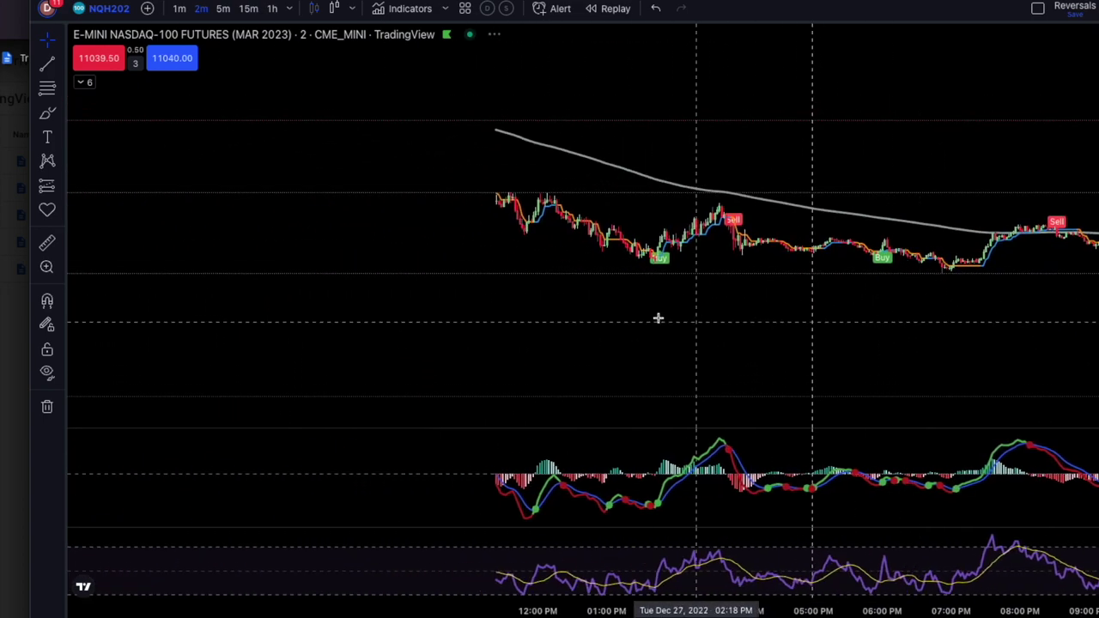
{"action": "left_click_drag", "start_coordinate": [454, 289], "coordinate": [819, 371]}
{"action": "left_click_drag", "start_coordinate": [407, 246], "coordinate": [674, 315]}
{"action": "left_click_drag", "start_coordinate": [567, 310], "coordinate": [589, 315]}
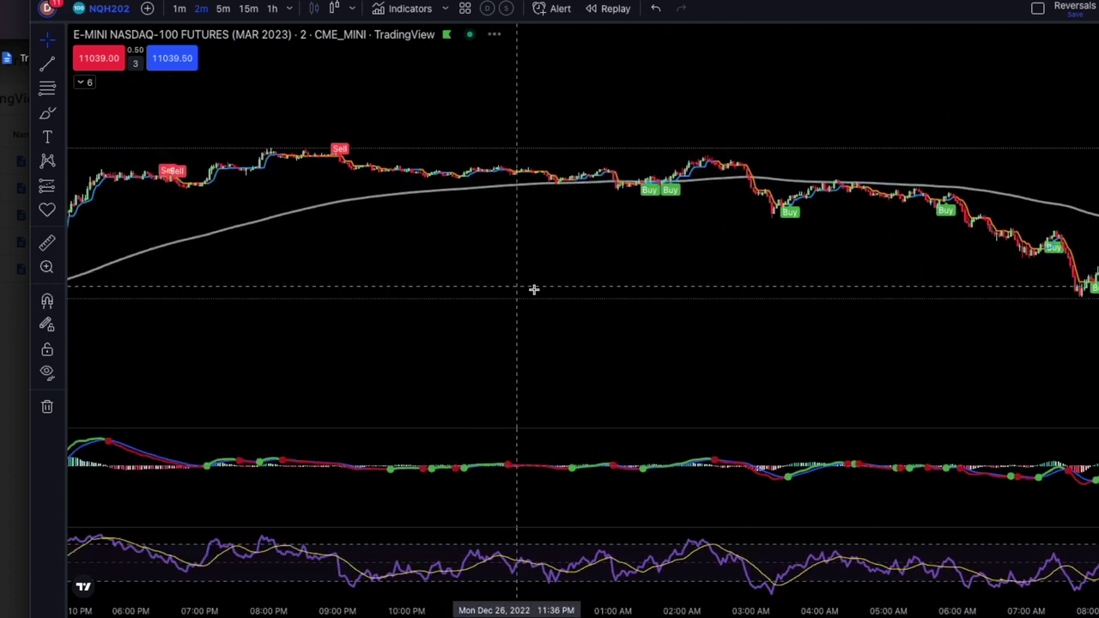
{"action": "scroll", "coordinate": [688, 306], "scroll_direction": "down", "scroll_amount": 2}
{"action": "left_click_drag", "start_coordinate": [783, 315], "coordinate": [638, 297]}
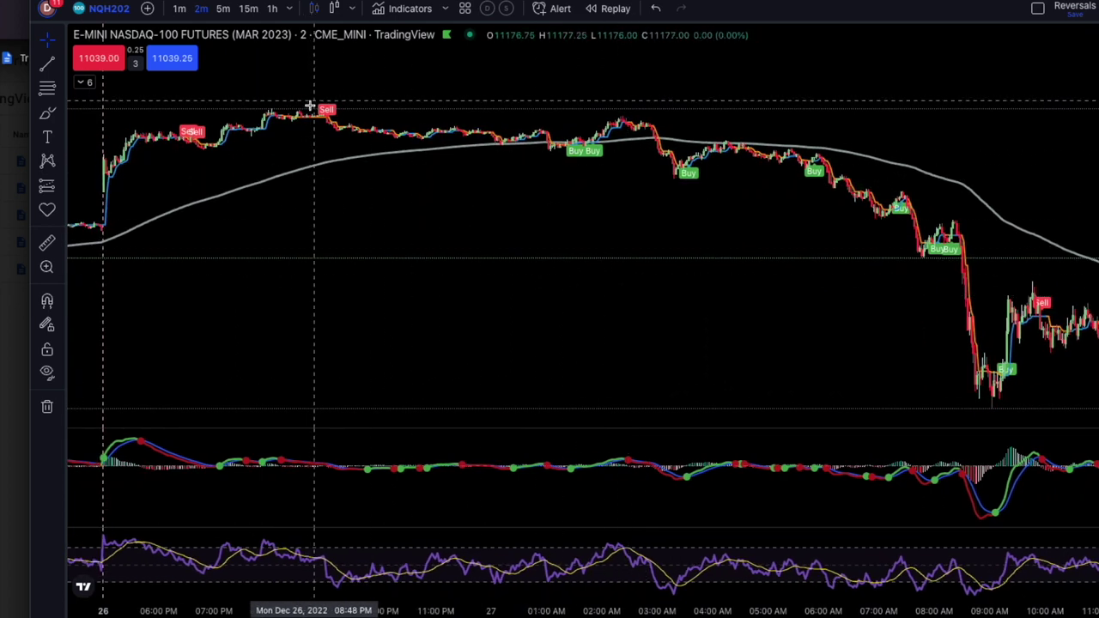
{"action": "left_click", "coordinate": [730, 306]}
{"action": "left_click_drag", "start_coordinate": [730, 307], "coordinate": [643, 293]}
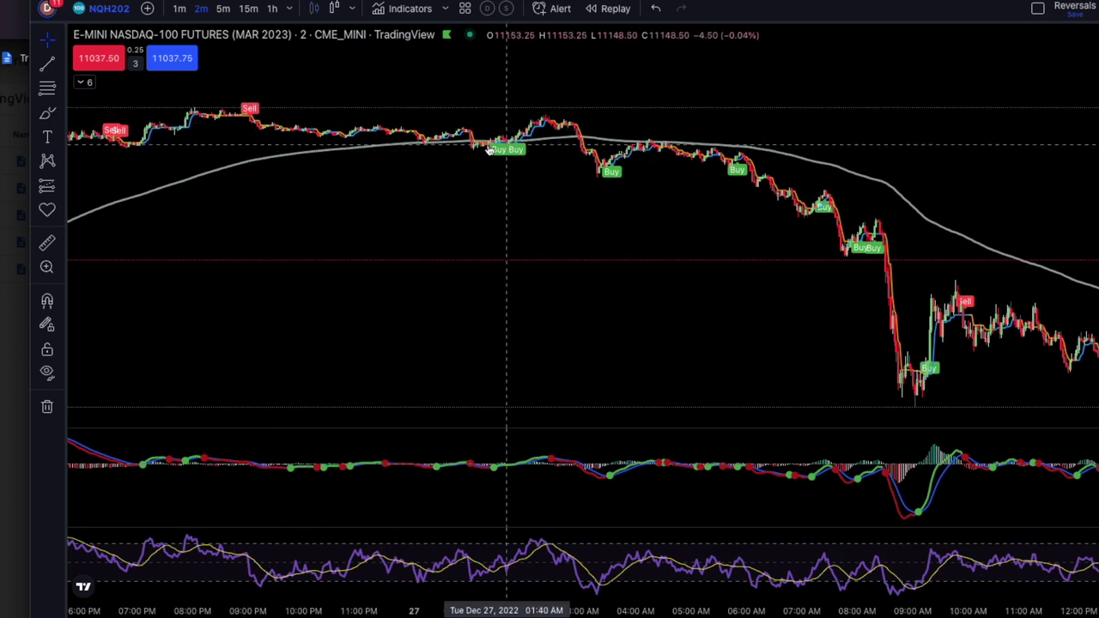
Step: Examine the Triple Supertrend Simplified v1.2 inputs alongside the December 27 signals and close the settings
{"action": "double_click", "coordinate": [253, 109]}
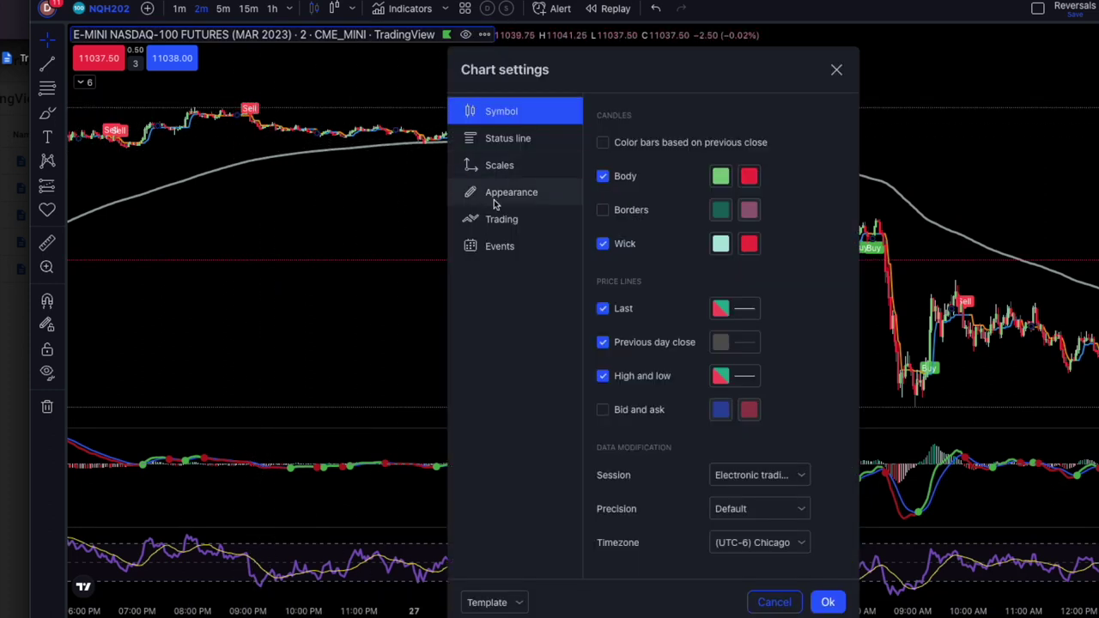
{"action": "left_click", "coordinate": [837, 70]}
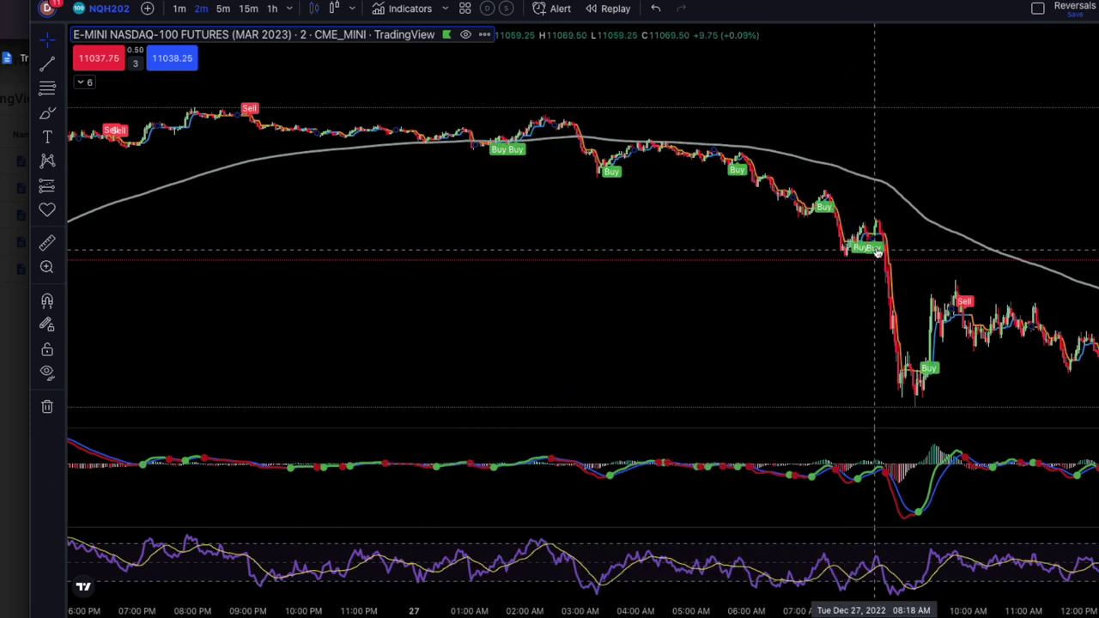
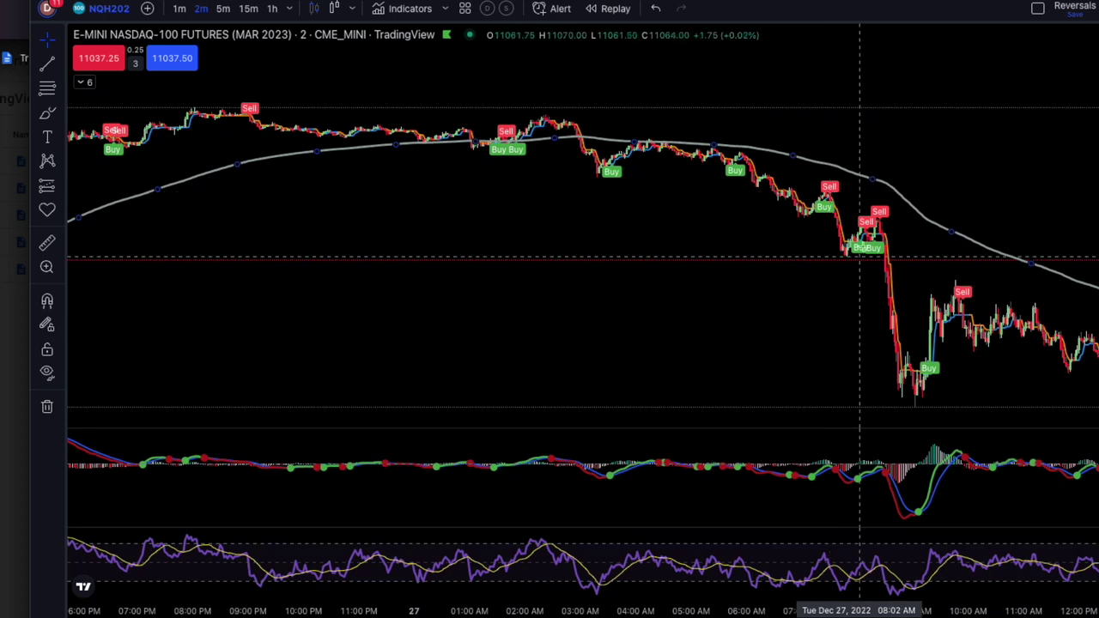
{"action": "double_click", "coordinate": [882, 212]}
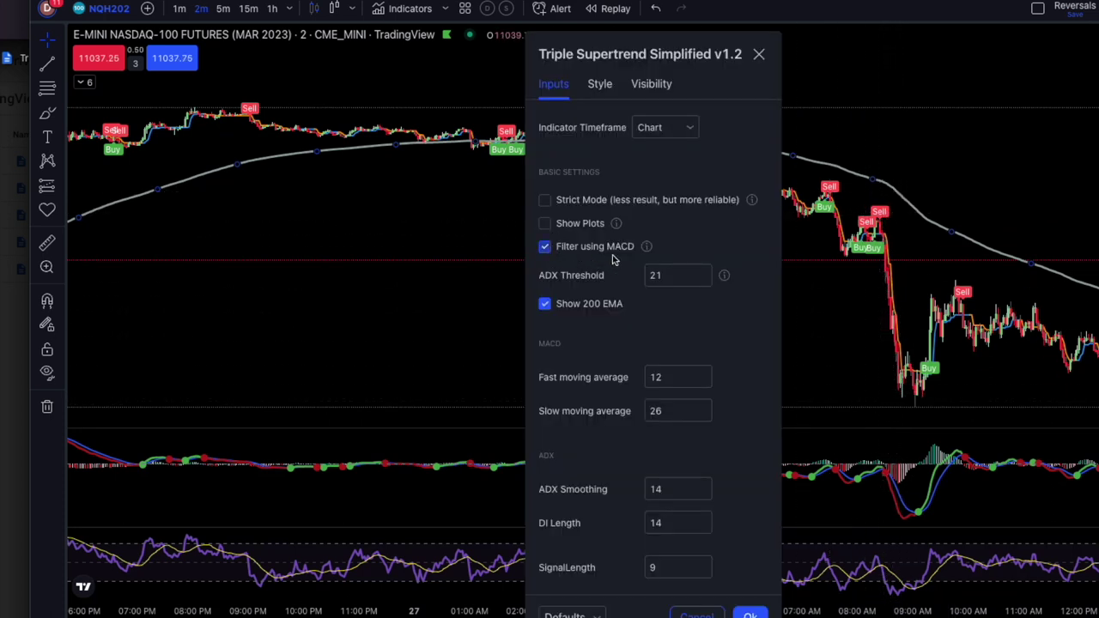
{"action": "left_click_drag", "start_coordinate": [653, 82], "coordinate": [360, 237]}
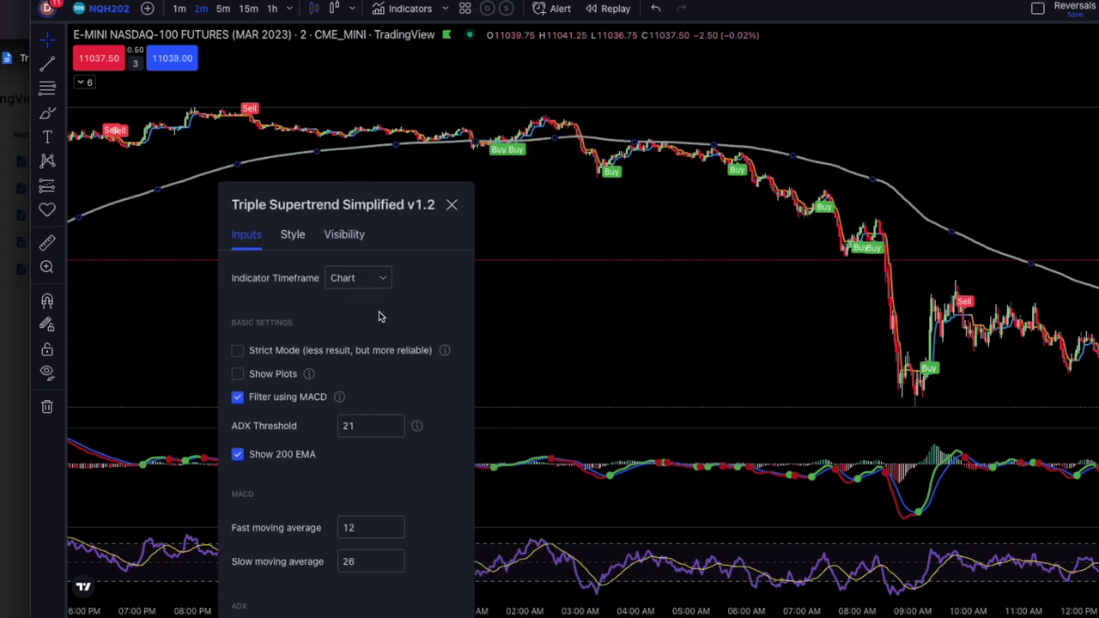
{"action": "left_click", "coordinate": [453, 208]}
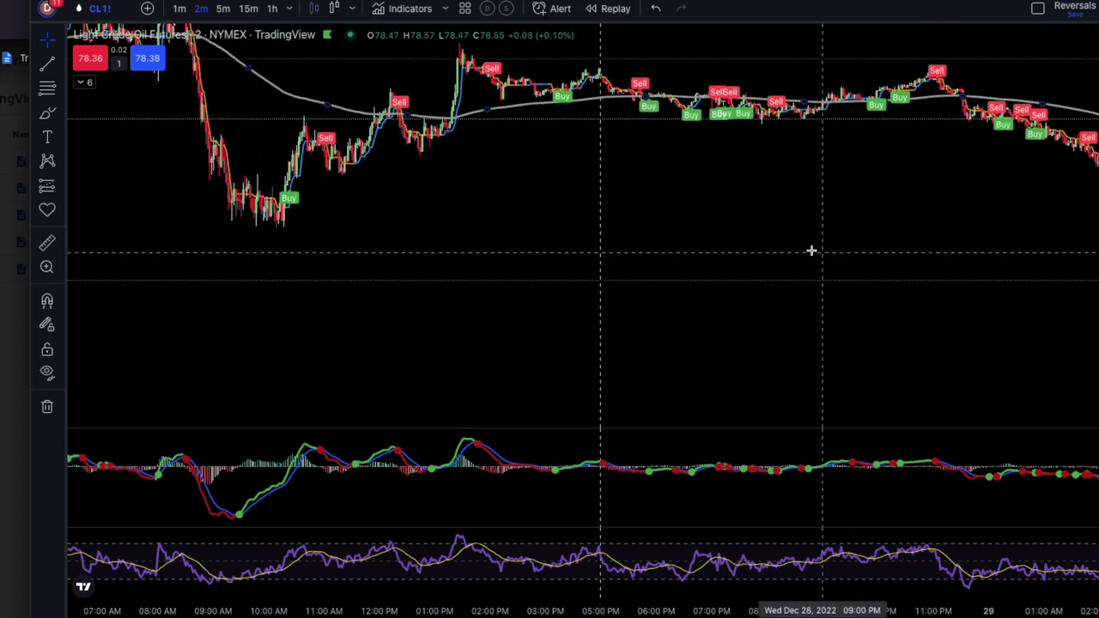
Step: Examine the December 28 buy and sell signals on the 2-minute Light Crude Oil Futures chart
{"action": "left_click_drag", "start_coordinate": [810, 248], "coordinate": [1017, 345]}
{"action": "left_click_drag", "start_coordinate": [302, 233], "coordinate": [815, 323]}
{"action": "left_click_drag", "start_coordinate": [739, 299], "coordinate": [229, 250]}
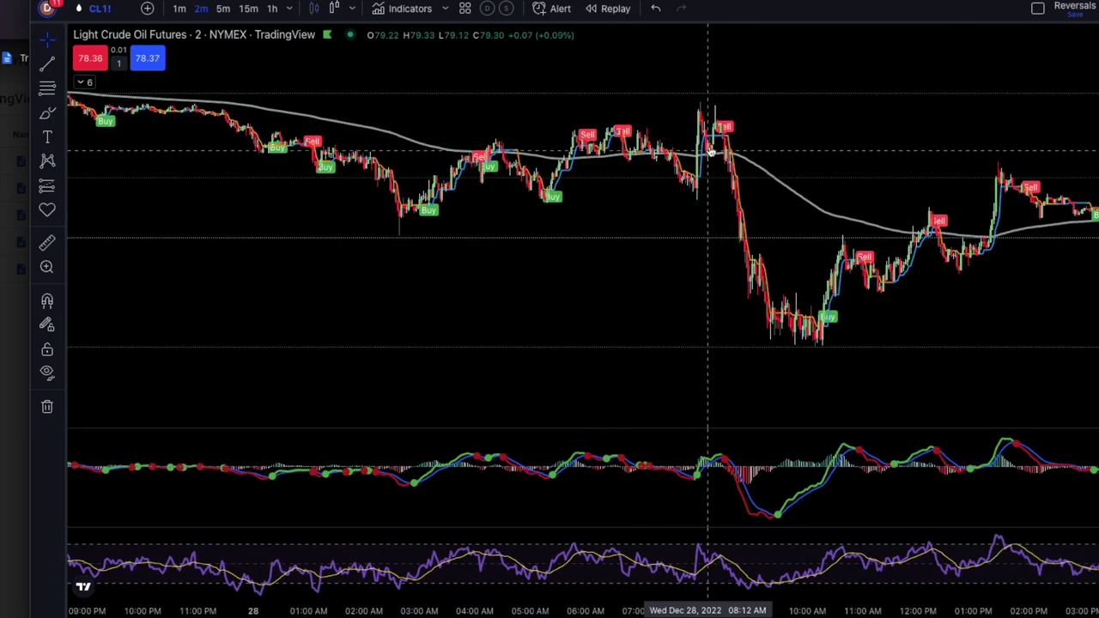
{"action": "left_click_drag", "start_coordinate": [803, 369], "coordinate": [581, 341]}
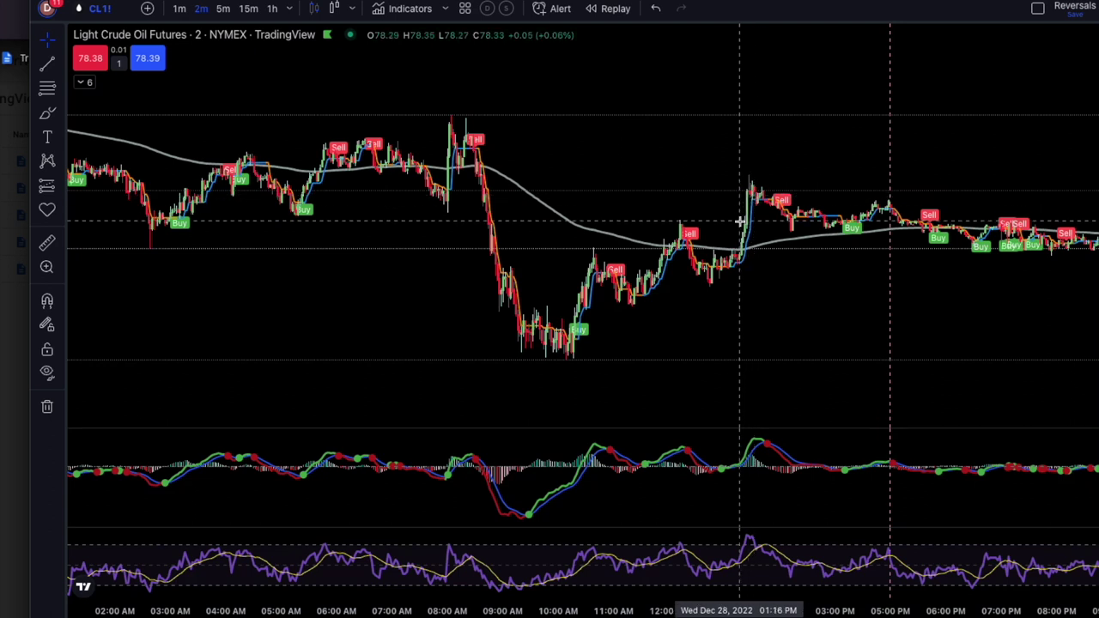
Step: Draw a Fibonacci retracement from the December 28 low at 10:16 AM to the 01:12 PM price at the 200 EMA and delete it
{"action": "left_click", "coordinate": [47, 86]}
{"action": "left_click", "coordinate": [573, 356]}
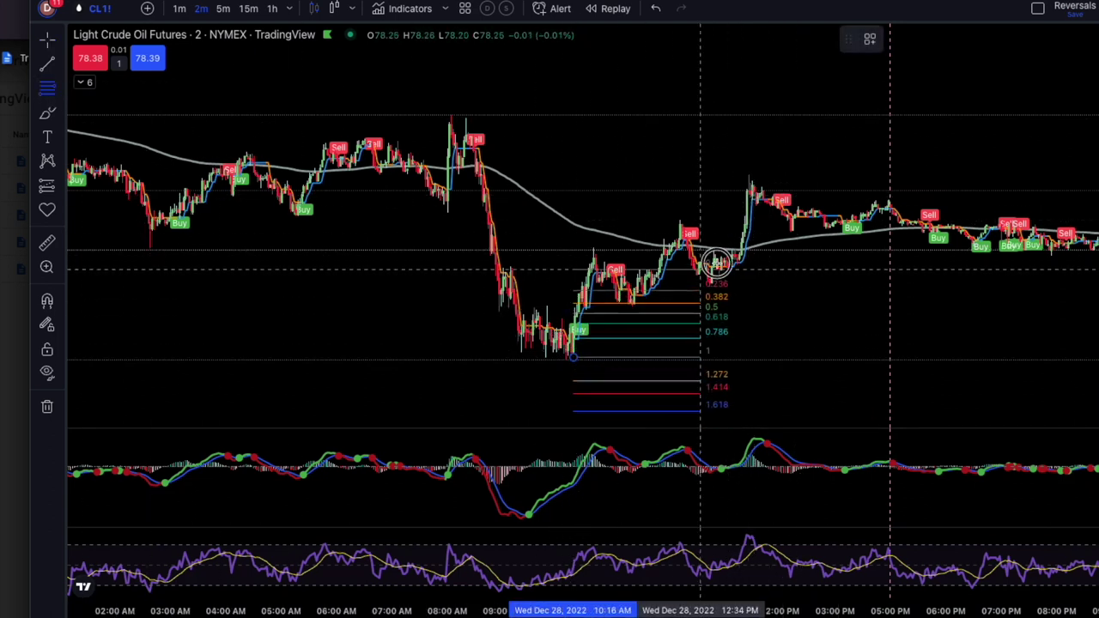
{"action": "left_click", "coordinate": [736, 250]}
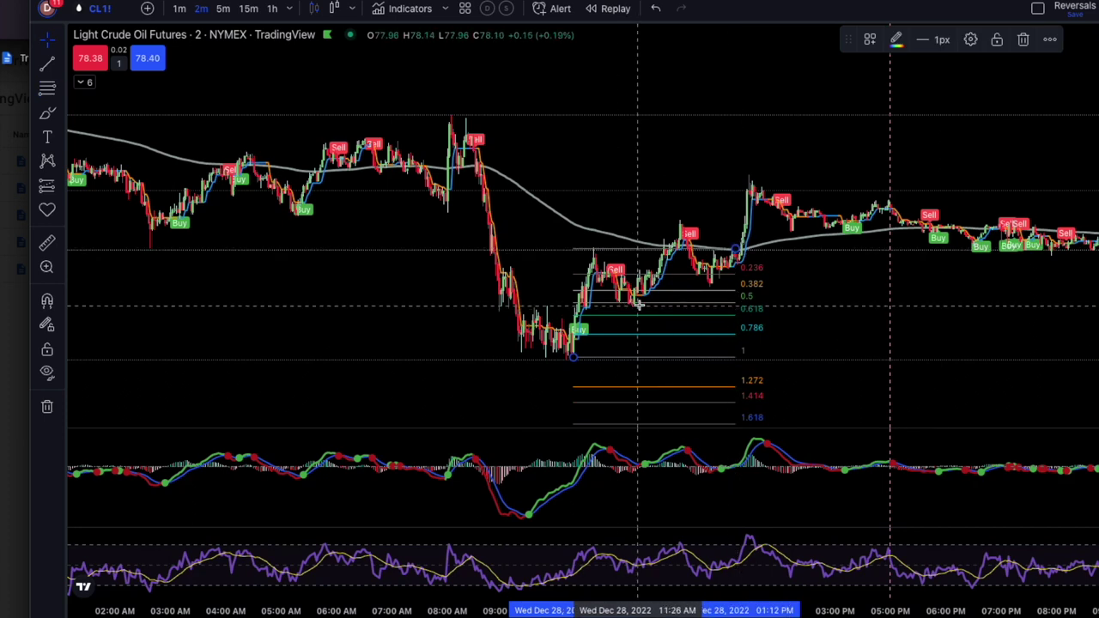
{"action": "left_click", "coordinate": [717, 338]}
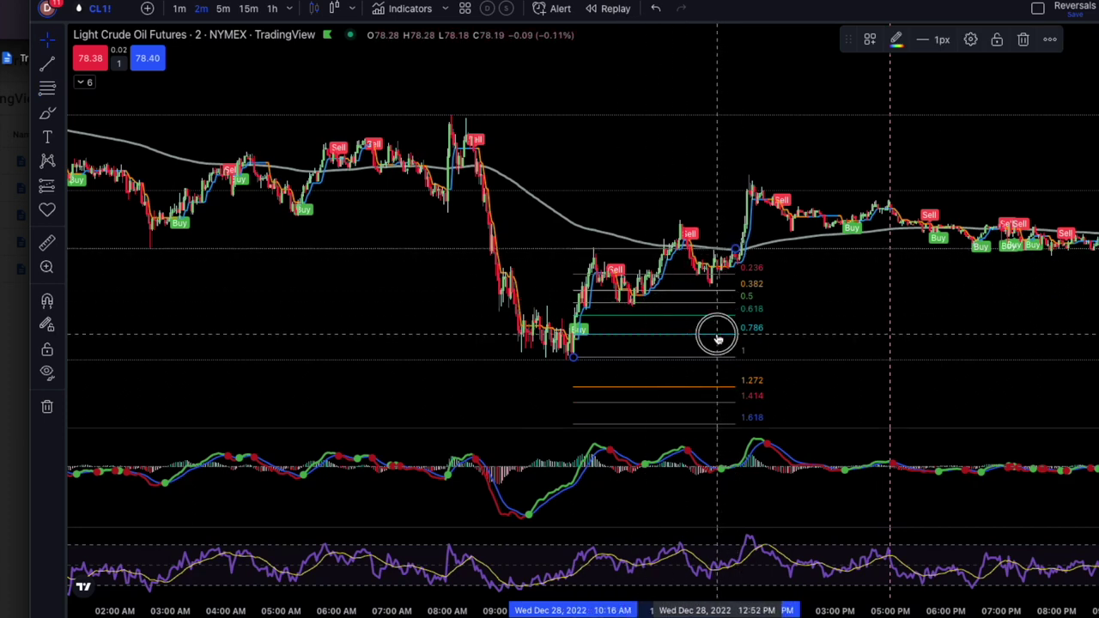
{"action": "key", "text": "Delete"}
Step: Set ADX Threshold to 23, turn on Strict Mode and turn off Filter using MACD in the Triple Supertrend Simplified v1.2 settings
{"action": "left_click_drag", "start_coordinate": [785, 331], "coordinate": [474, 336]}
{"action": "left_click_drag", "start_coordinate": [708, 323], "coordinate": [449, 298]}
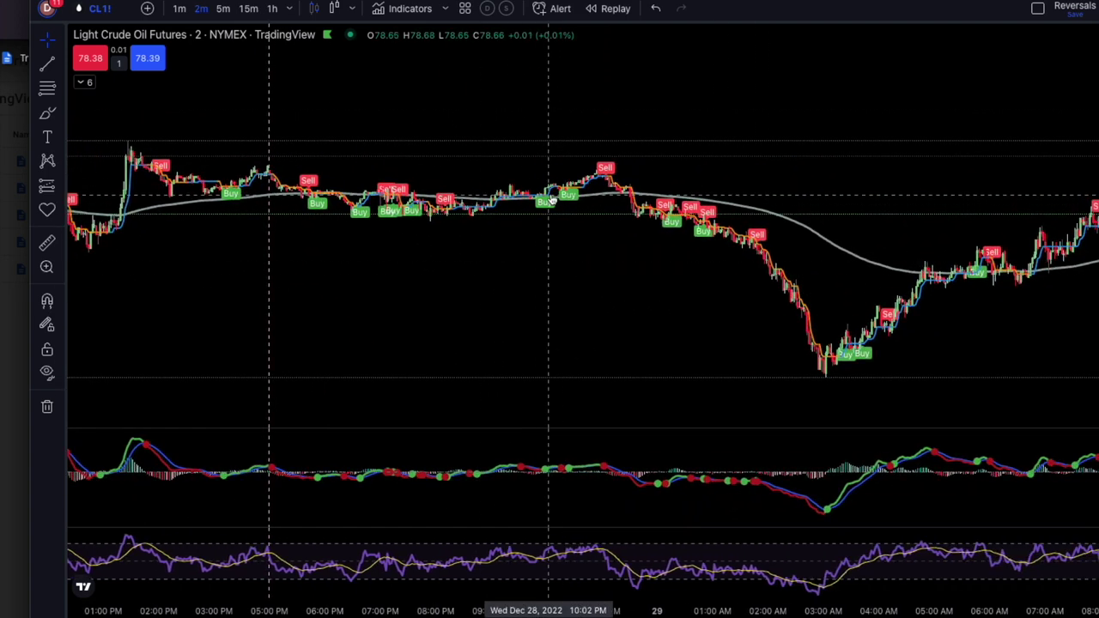
{"action": "left_click_drag", "start_coordinate": [706, 299], "coordinate": [528, 301]}
{"action": "double_click", "coordinate": [629, 231]}
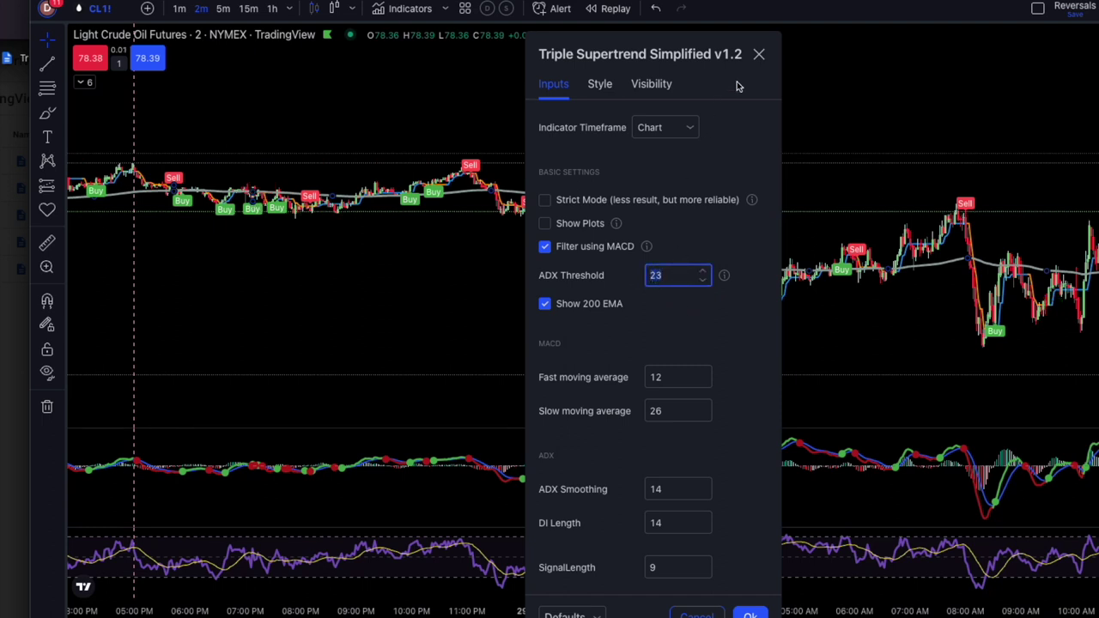
{"action": "left_click", "coordinate": [546, 200]}
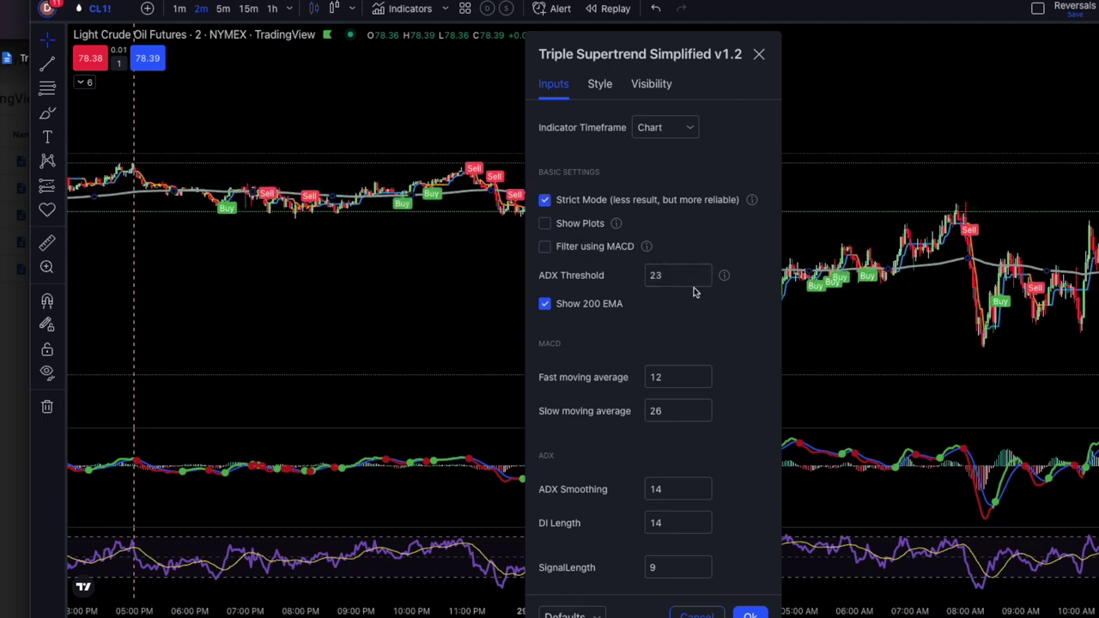
{"action": "left_click", "coordinate": [751, 615]}
{"action": "left_click_drag", "start_coordinate": [627, 366], "coordinate": [468, 309]}
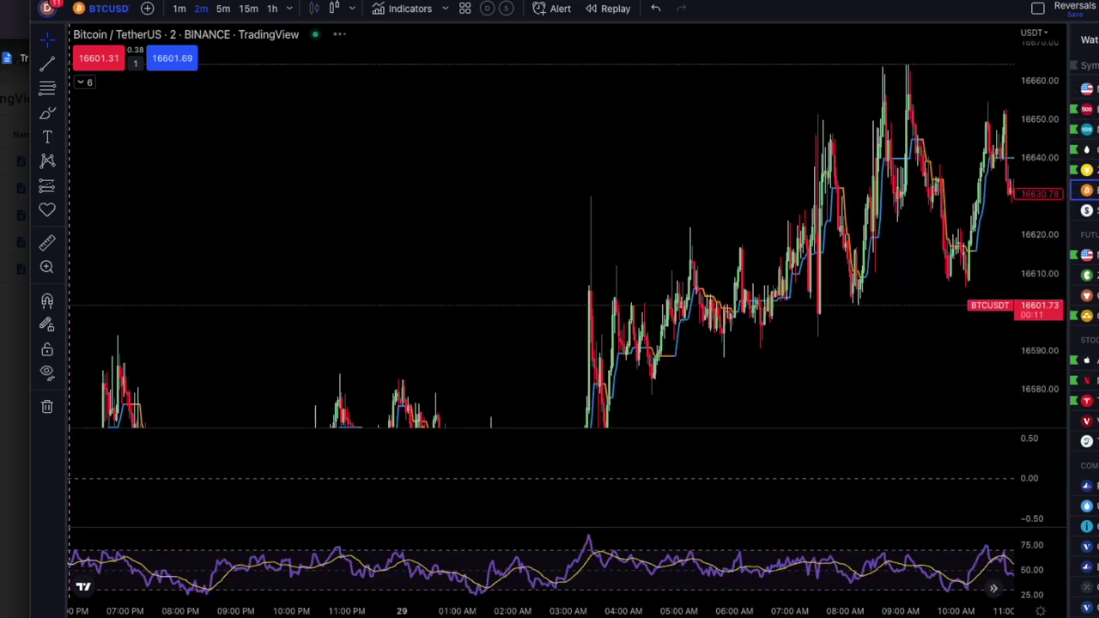
Step: Examine the Strict Mode signals on the 2-minute Bitcoin / TetherUS chart from December 29 back to December 27
{"action": "left_click_drag", "start_coordinate": [74, 309], "coordinate": [245, 309]}
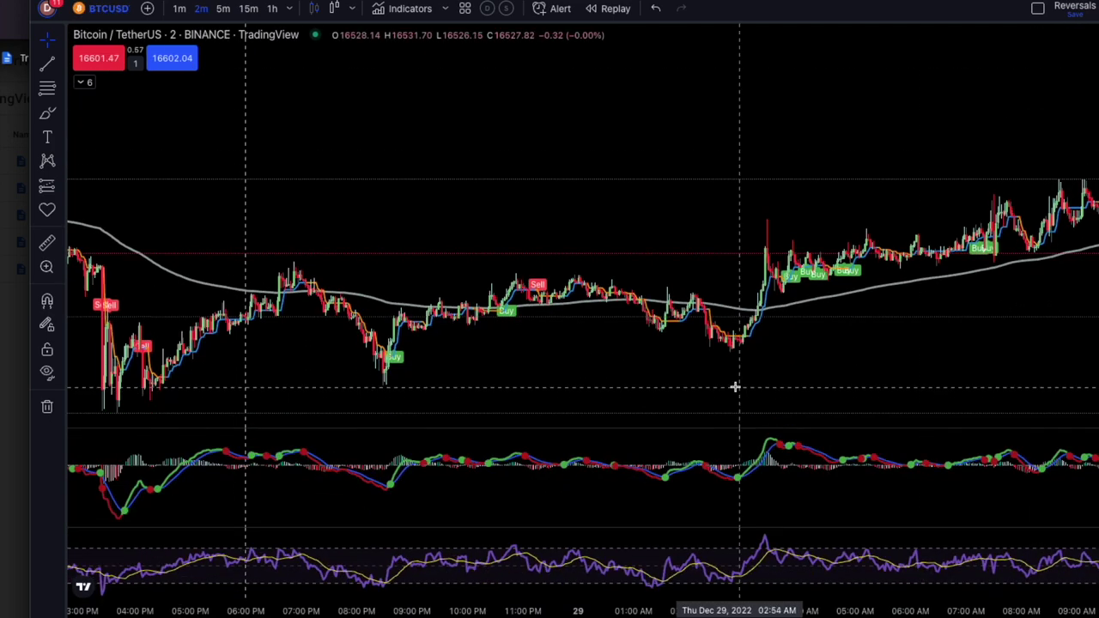
{"action": "left_click_drag", "start_coordinate": [974, 362], "coordinate": [1052, 344]}
{"action": "left_click_drag", "start_coordinate": [590, 365], "coordinate": [1013, 328]}
{"action": "left_click_drag", "start_coordinate": [434, 259], "coordinate": [837, 342]}
{"action": "left_click_drag", "start_coordinate": [587, 324], "coordinate": [710, 327]}
{"action": "left_click_drag", "start_coordinate": [483, 297], "coordinate": [771, 326]}
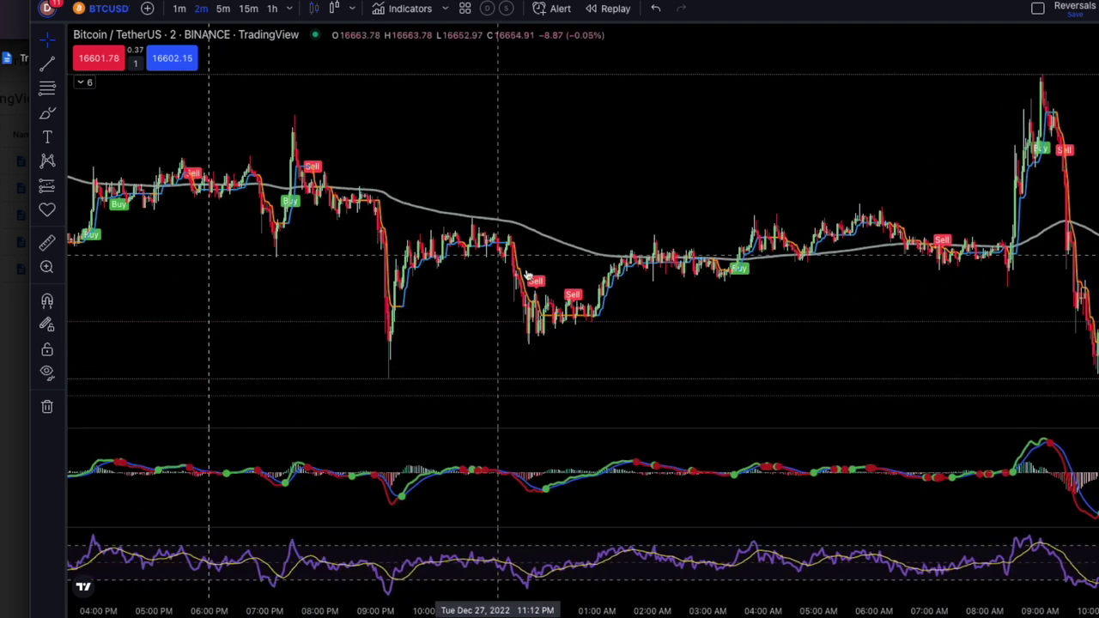
{"action": "left_click_drag", "start_coordinate": [317, 311], "coordinate": [842, 349]}
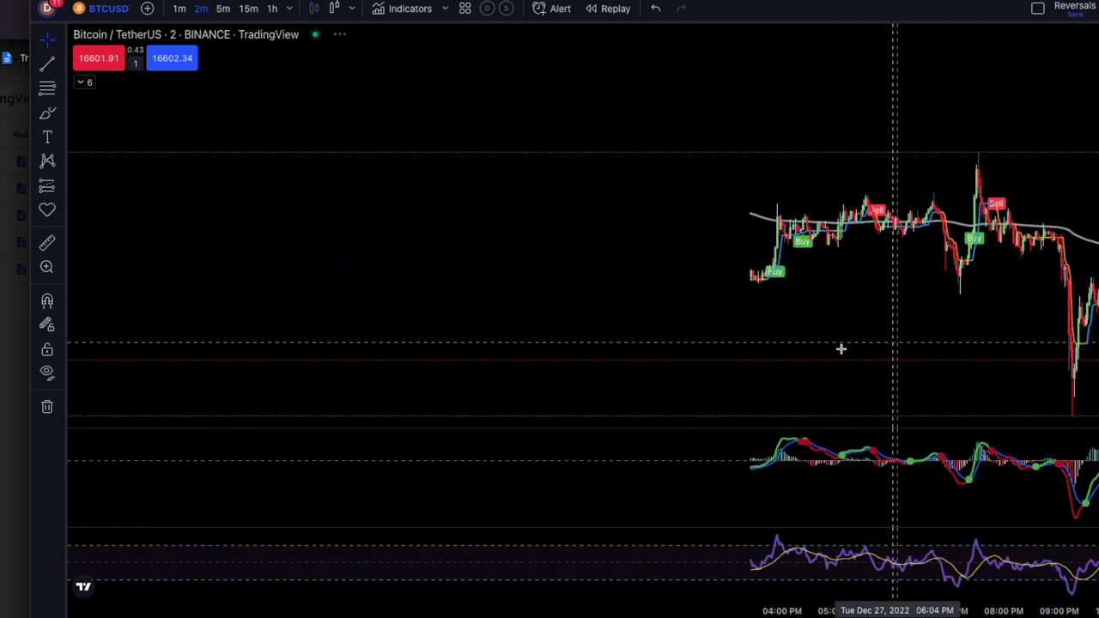
Step: Switch the chart to Light Crude Oil Futures on the 1-minute timeframe and examine the signals from December 28 to 29
{"action": "left_click", "coordinate": [180, 8]}
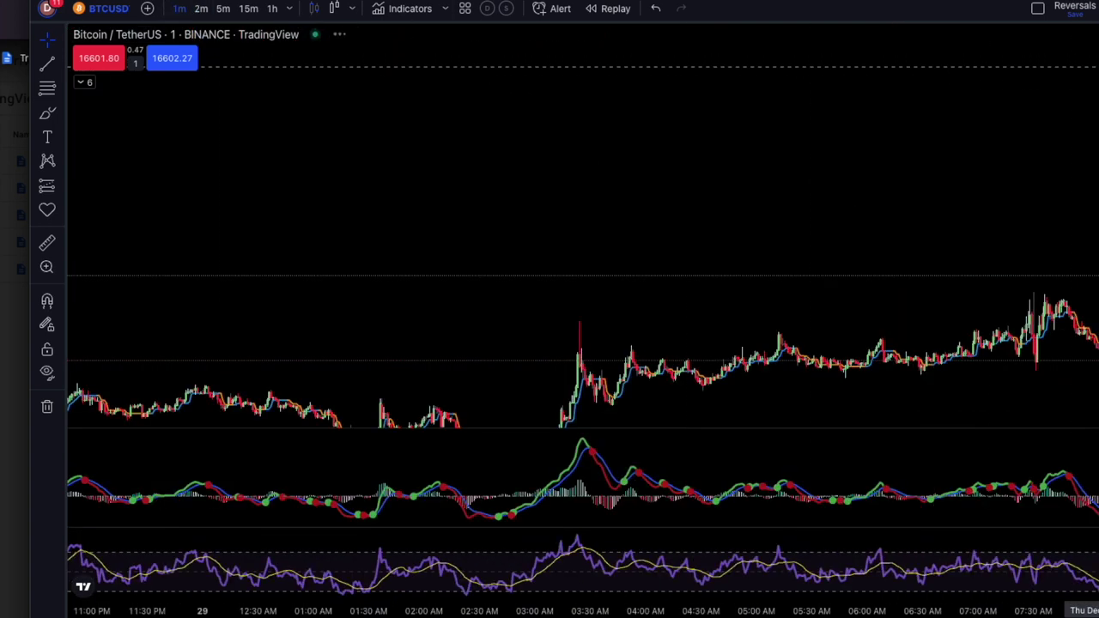
{"action": "left_click", "coordinate": [1086, 149]}
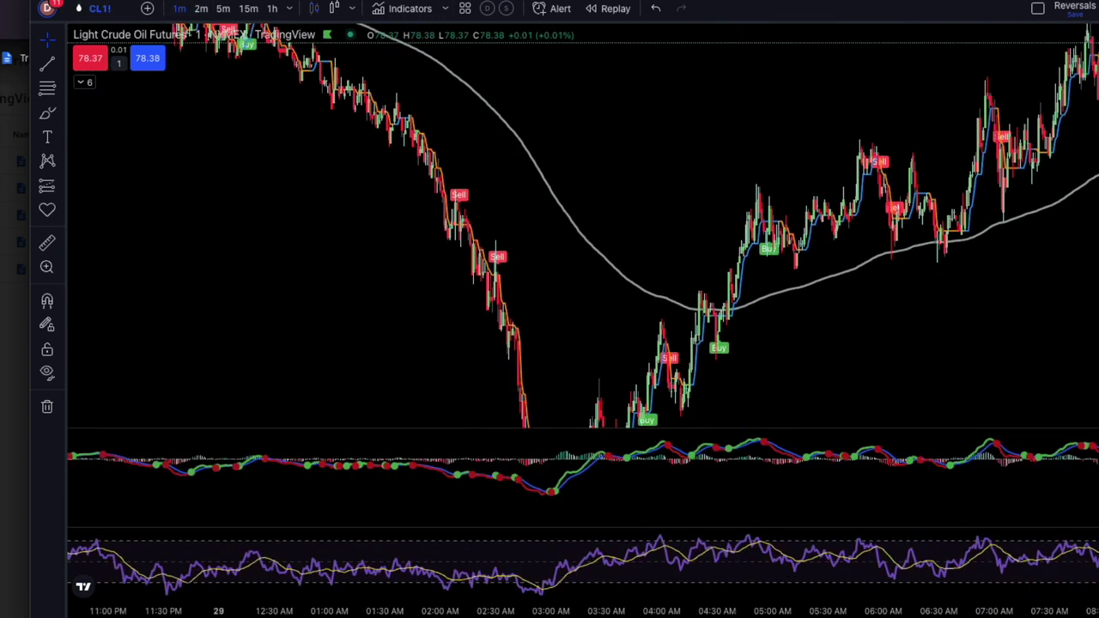
{"action": "left_click_drag", "start_coordinate": [743, 382], "coordinate": [678, 359]}
{"action": "left_click_drag", "start_coordinate": [266, 267], "coordinate": [716, 326]}
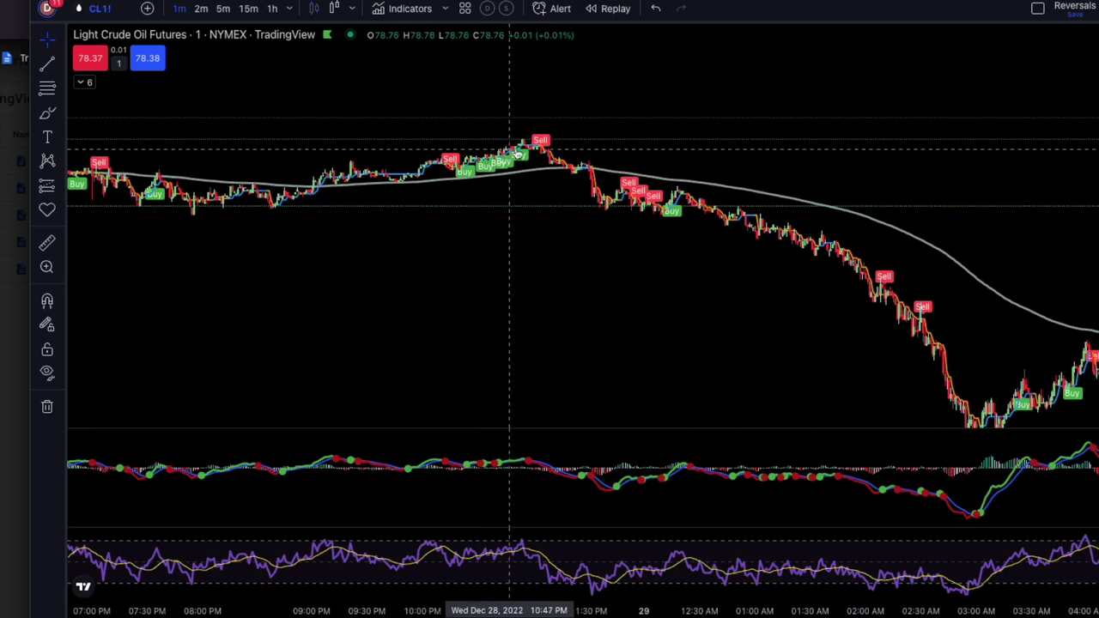
{"action": "left_click_drag", "start_coordinate": [650, 272], "coordinate": [910, 322]}
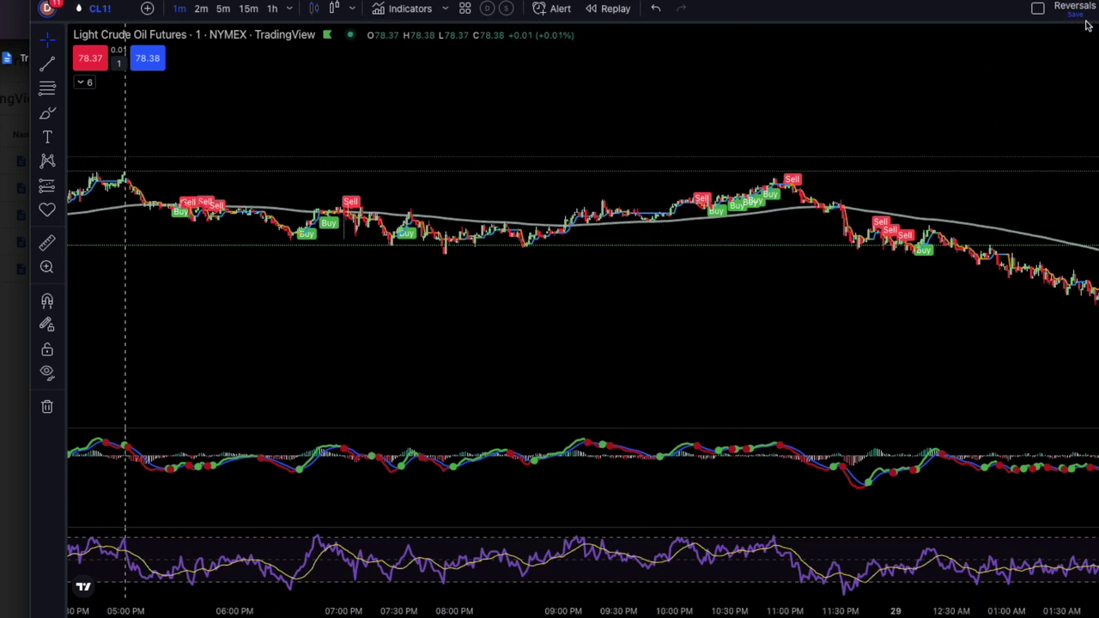
{"action": "left_click_drag", "start_coordinate": [859, 336], "coordinate": [437, 300]}
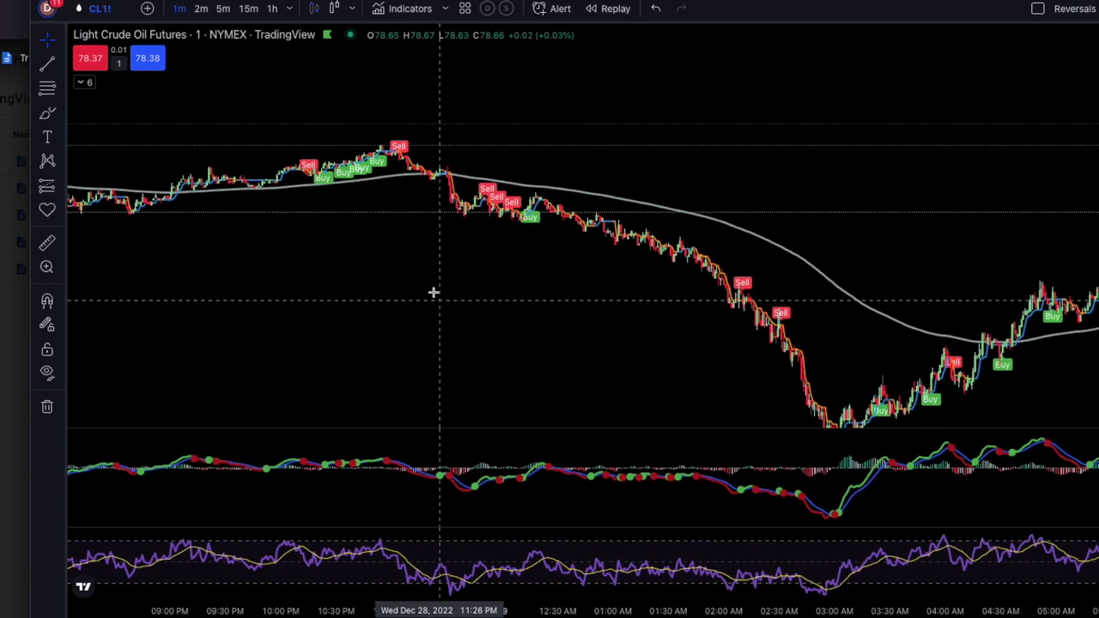
Step: Turn off Strict Mode and Show 200 EMA and turn on Filter using MACD in the Triple Supertrend Simplified v1.2 settings
{"action": "double_click", "coordinate": [412, 155]}
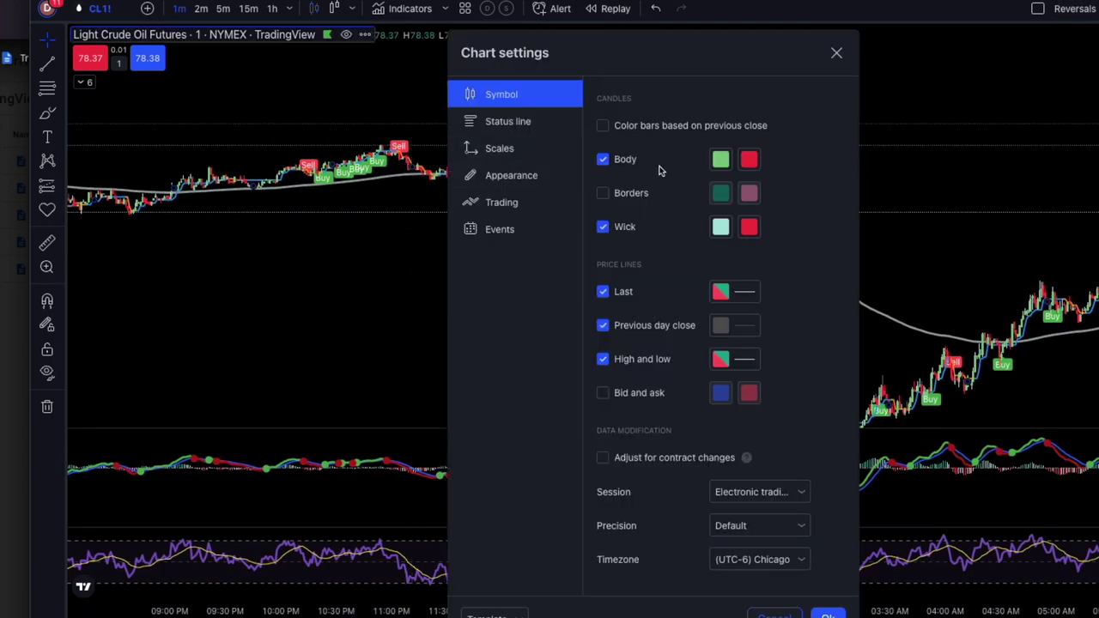
{"action": "left_click", "coordinate": [838, 51]}
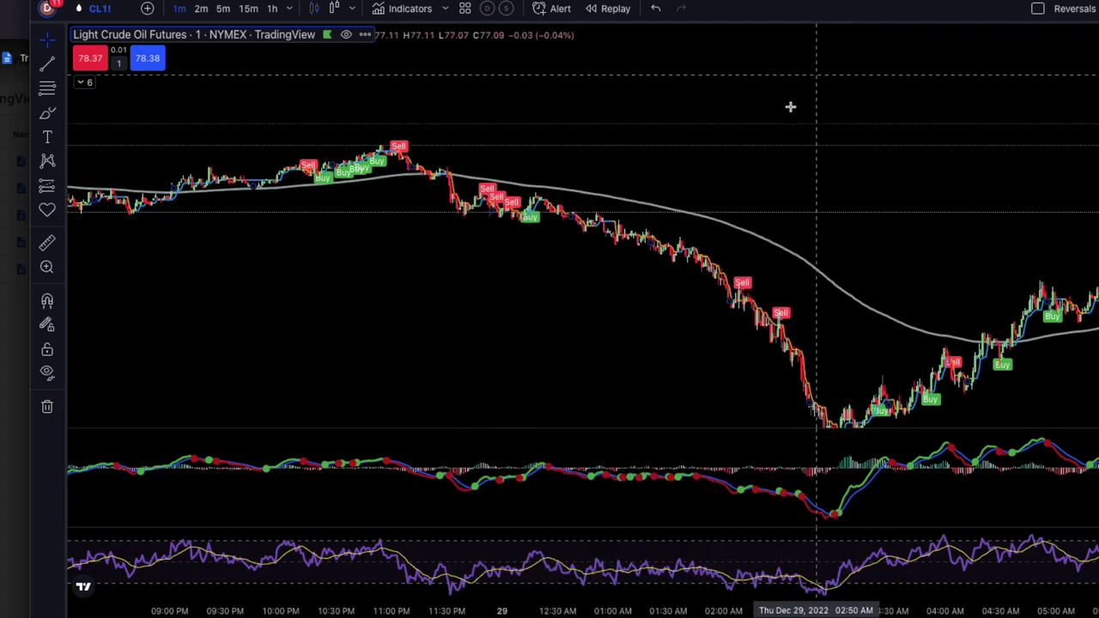
{"action": "left_click", "coordinate": [746, 284]}
{"action": "double_click", "coordinate": [746, 285]}
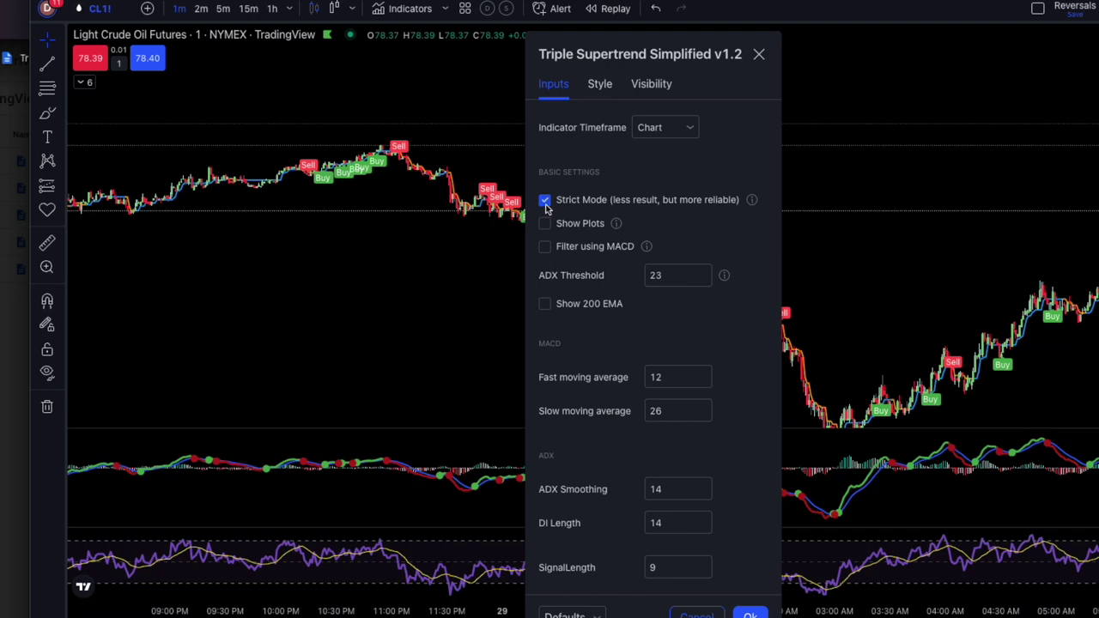
{"action": "left_click", "coordinate": [545, 248]}
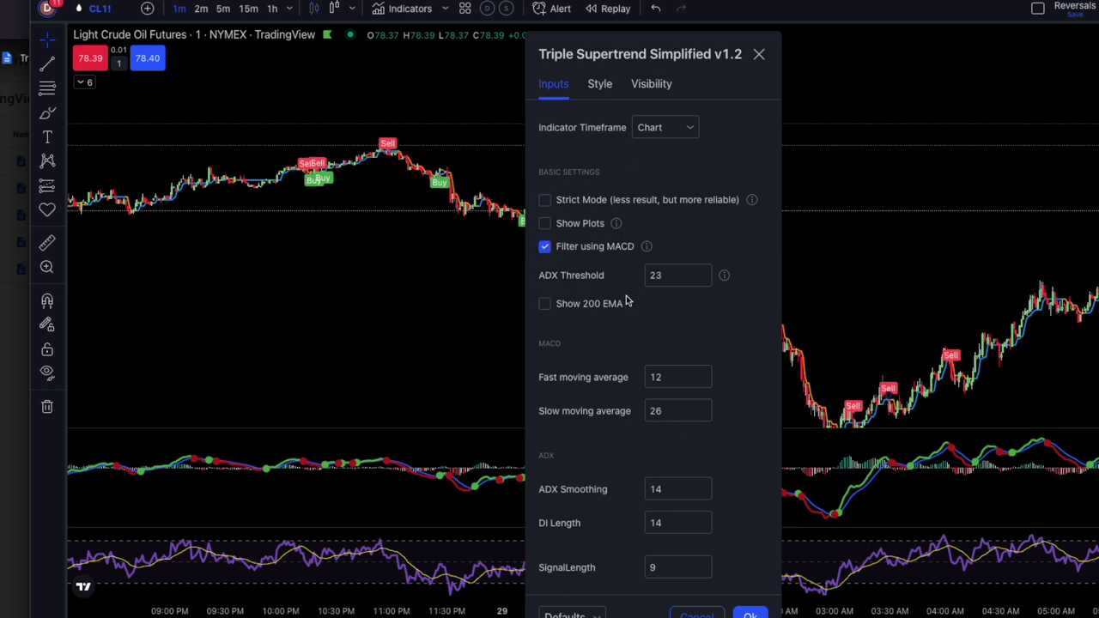
{"action": "left_click", "coordinate": [749, 613]}
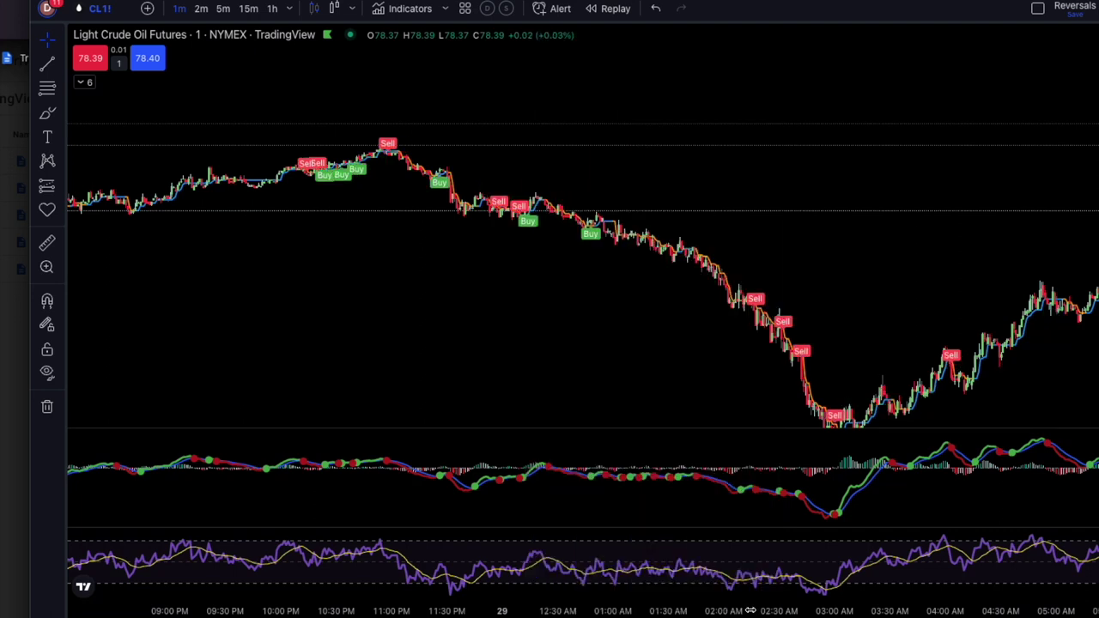
Step: Examine the Indicator Timeframe options and the Style settings of Triple Supertrend Simplified v1.2, leaving them as they are
{"action": "double_click", "coordinate": [591, 233]}
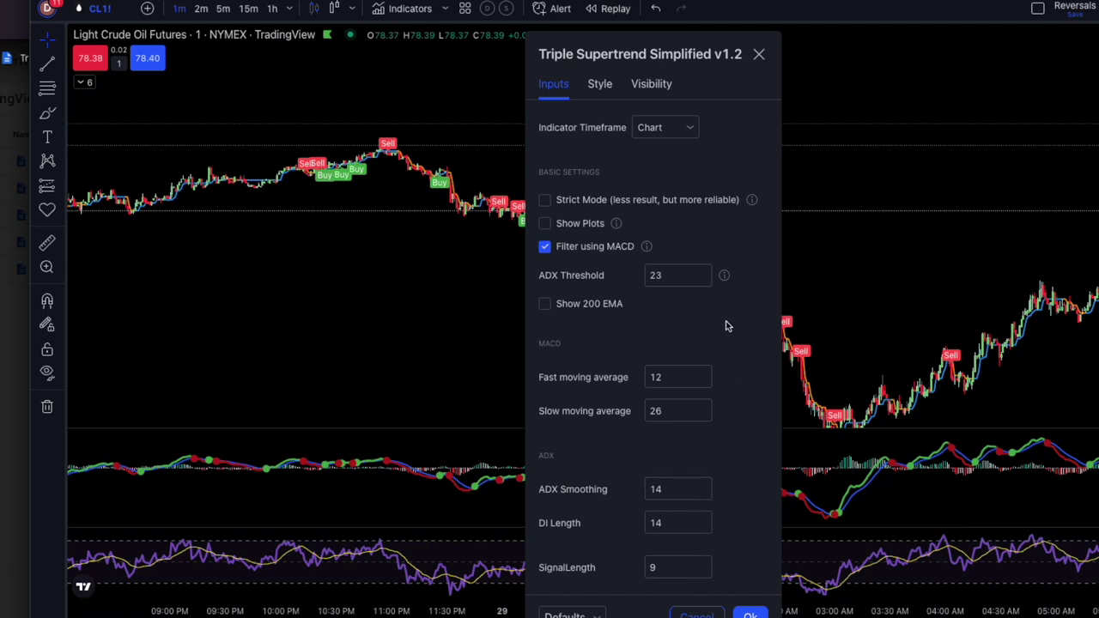
{"action": "left_click", "coordinate": [664, 129]}
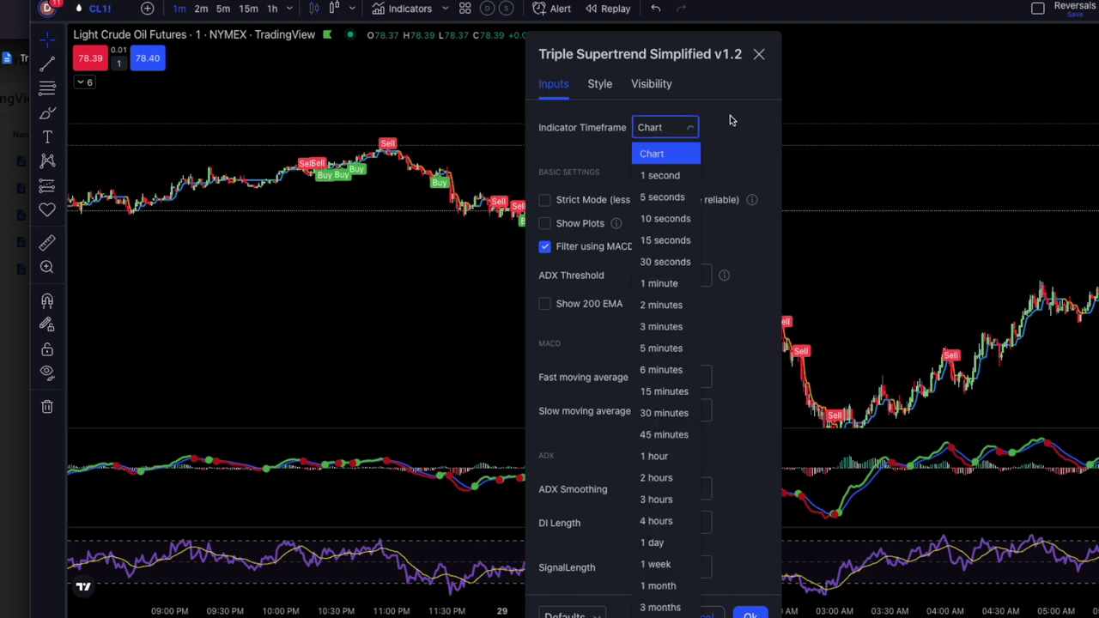
{"action": "left_click", "coordinate": [745, 120]}
{"action": "left_click", "coordinate": [600, 86]}
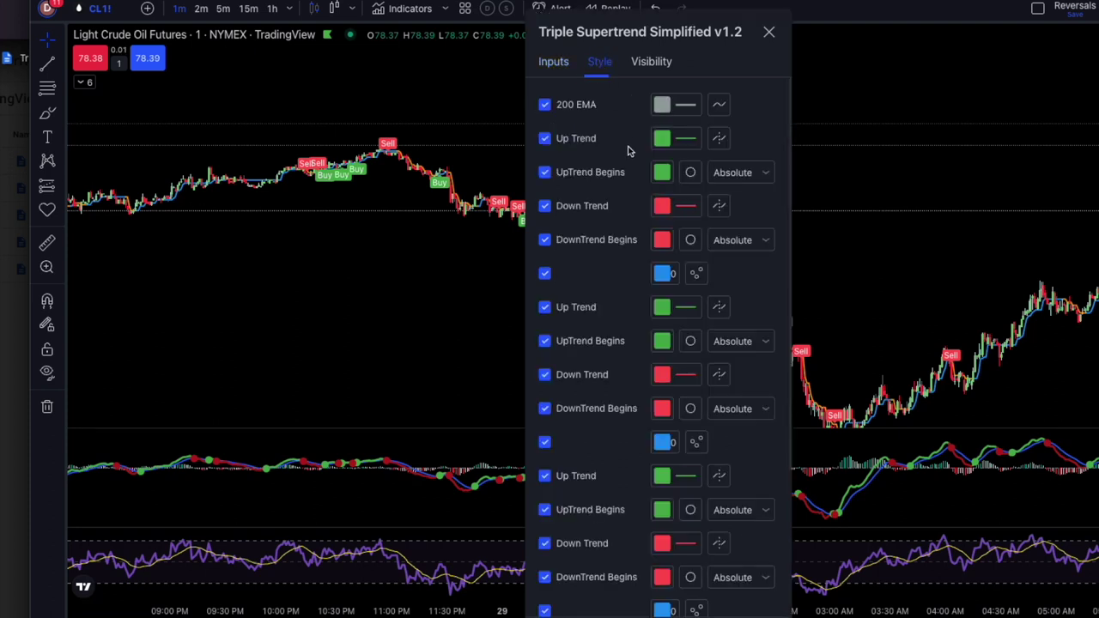
{"action": "scroll", "coordinate": [593, 436], "scroll_direction": "down", "scroll_amount": 3}
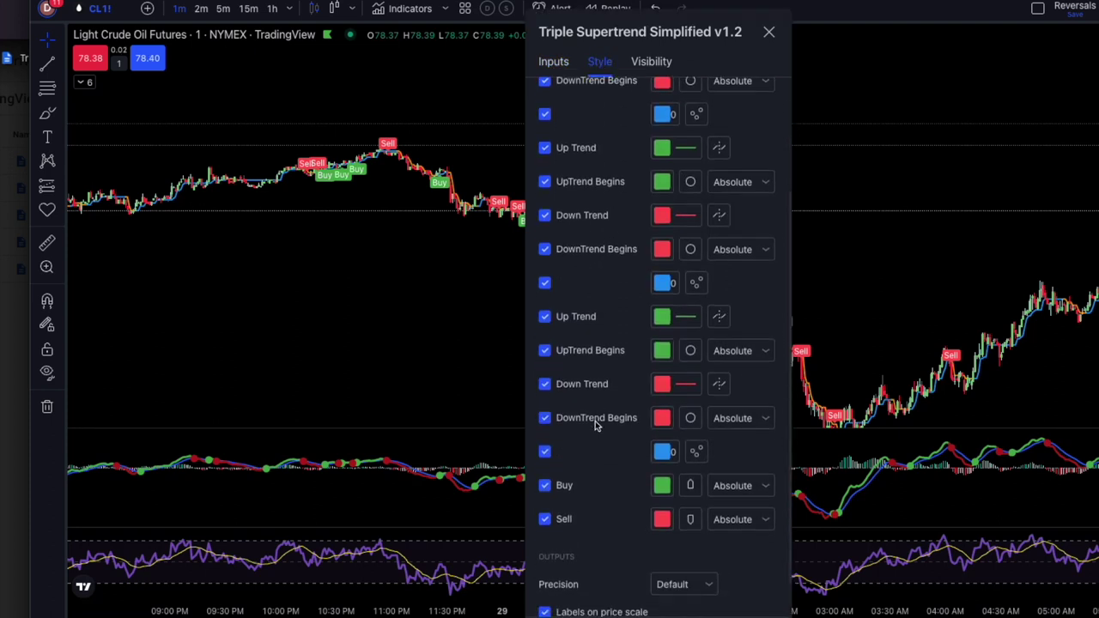
{"action": "scroll", "coordinate": [590, 427], "scroll_direction": "up", "scroll_amount": 2}
{"action": "scroll", "coordinate": [592, 423], "scroll_direction": "up", "scroll_amount": 3}
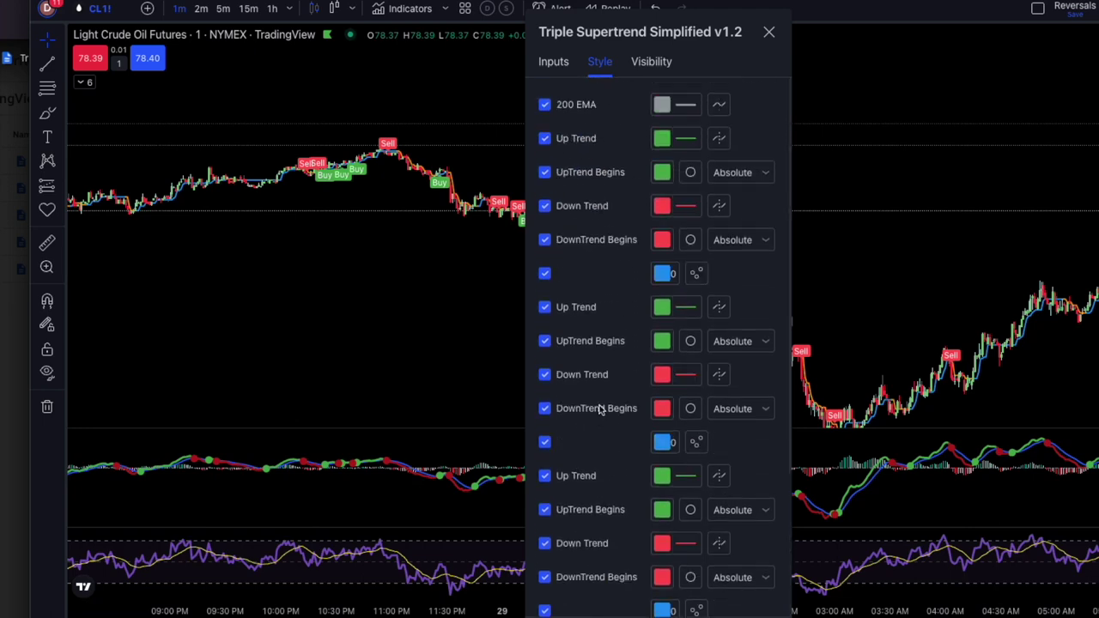
{"action": "left_click", "coordinate": [771, 33]}
Step: Examine the Buy and Sell signals on the 1-minute Light Crude Oil Futures chart through the early morning of December 29
{"action": "left_click_drag", "start_coordinate": [450, 283], "coordinate": [380, 250]}
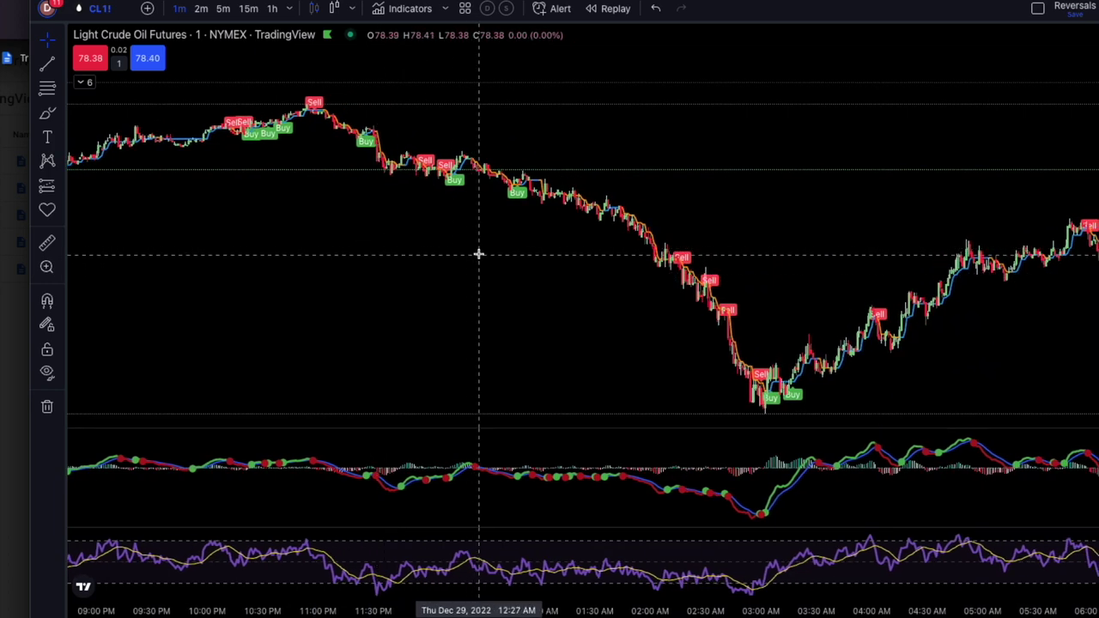
{"action": "left_click_drag", "start_coordinate": [839, 218], "coordinate": [798, 249]}
{"action": "scroll", "coordinate": [761, 393], "scroll_direction": "up", "scroll_amount": 4}
{"action": "scroll", "coordinate": [713, 401], "scroll_direction": "up", "scroll_amount": 4}
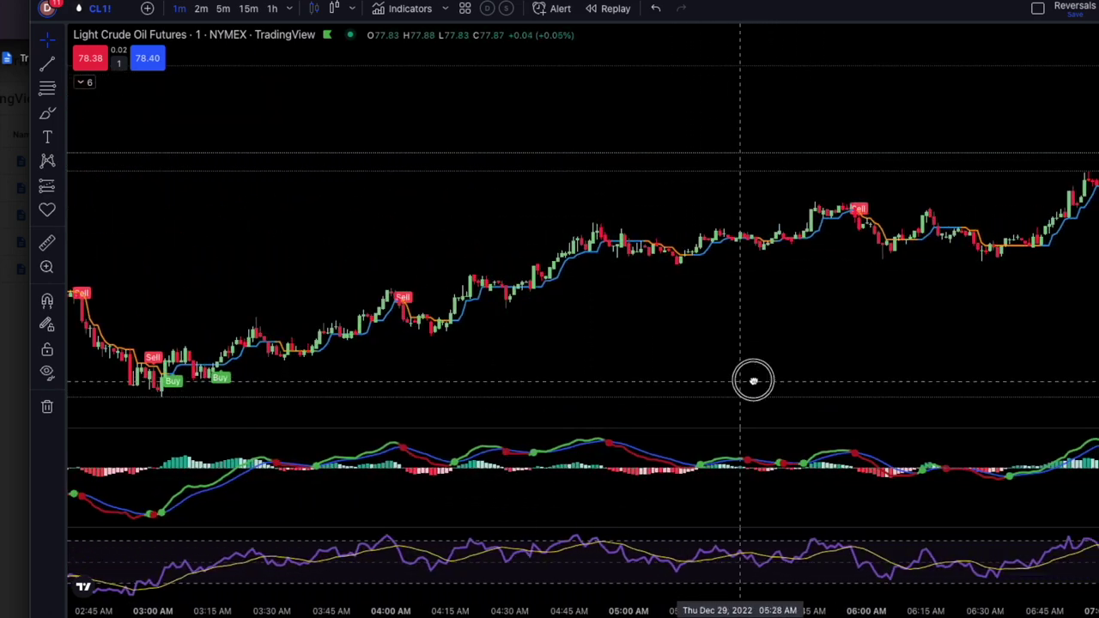
{"action": "left_click_drag", "start_coordinate": [753, 380], "coordinate": [986, 358]}
{"action": "left_click_drag", "start_coordinate": [1098, 356], "coordinate": [1098, 314]}
{"action": "left_click_drag", "start_coordinate": [831, 342], "coordinate": [1033, 260]}
{"action": "left_click_drag", "start_coordinate": [884, 305], "coordinate": [615, 383]}
Step: Maximize the price pane and unhide the Pivots indicator on the Light Crude Oil Futures chart
{"action": "double_click", "coordinate": [621, 382]}
{"action": "left_click_drag", "start_coordinate": [597, 420], "coordinate": [572, 423]}
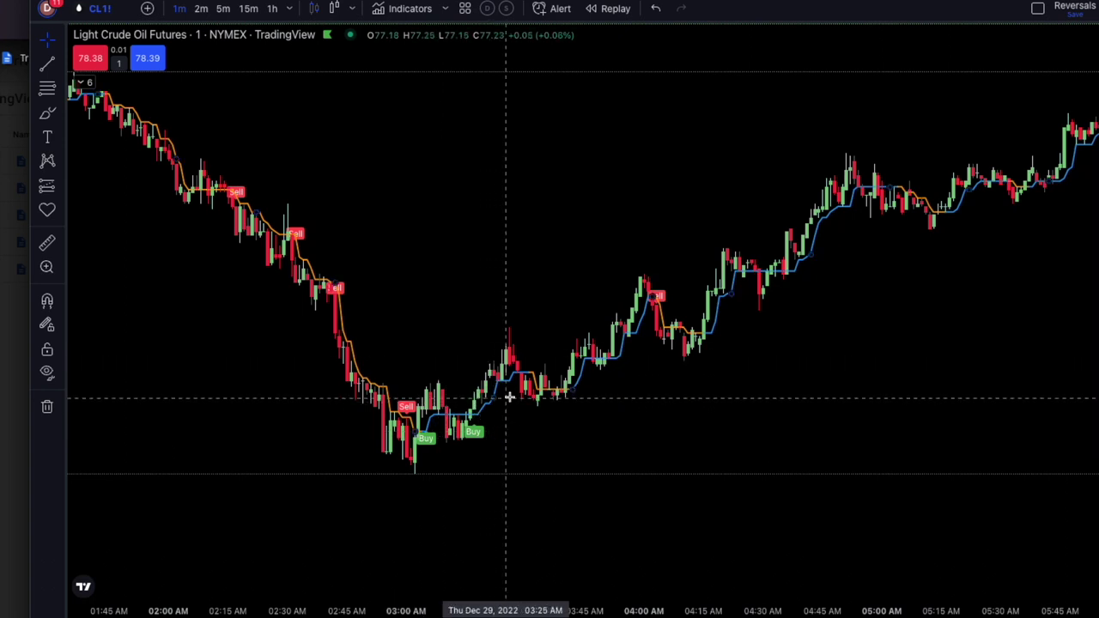
{"action": "left_click", "coordinate": [82, 84]}
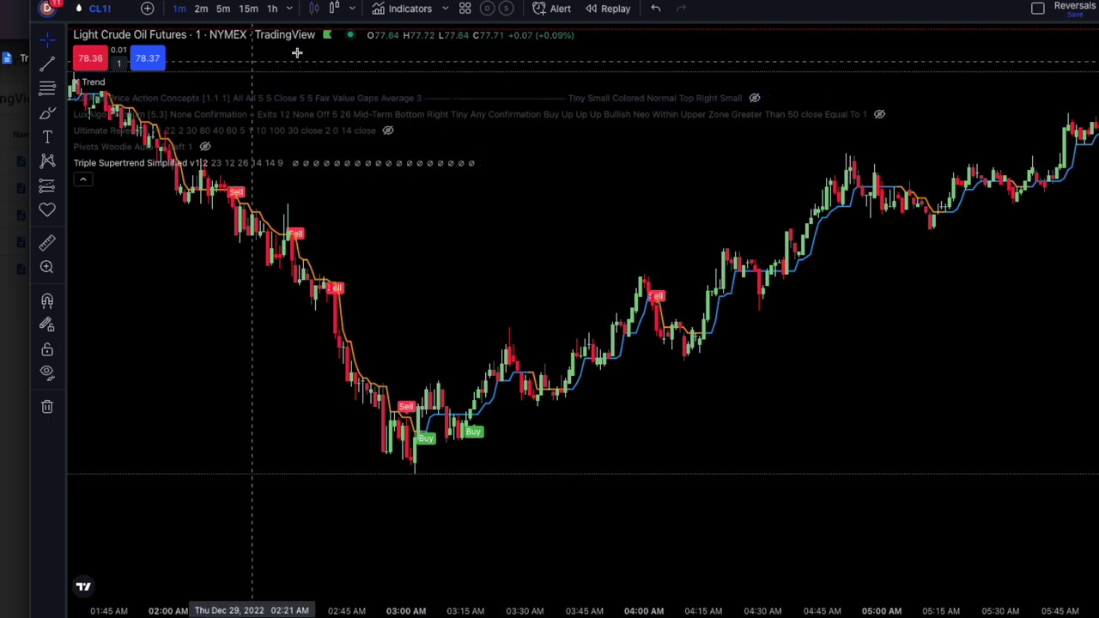
{"action": "left_click", "coordinate": [203, 146]}
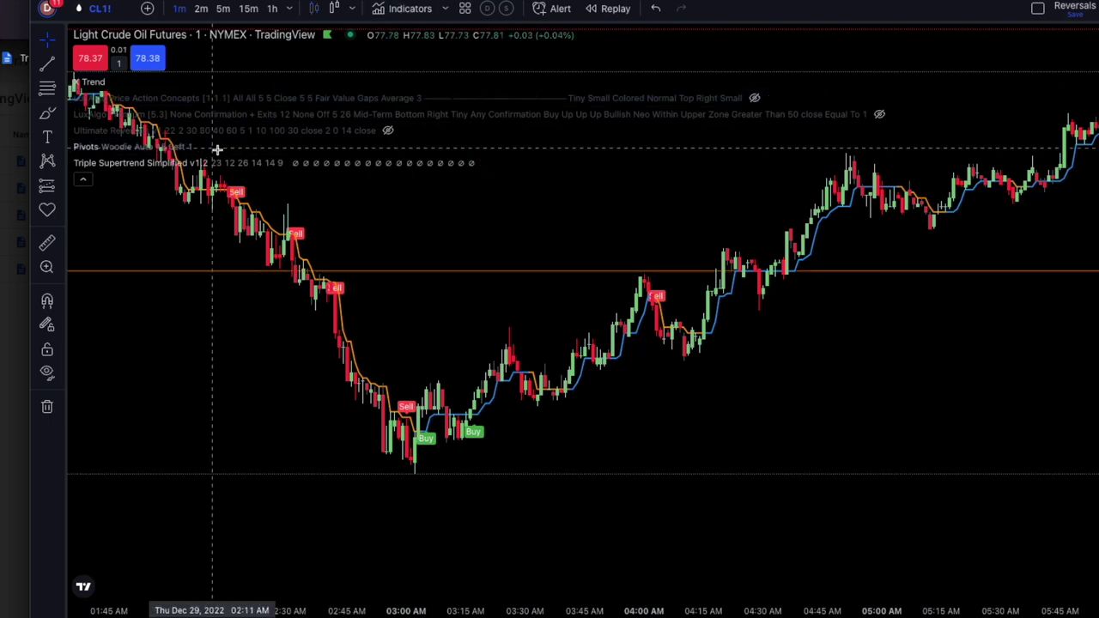
Step: Set the Pivots indicator's Type to Traditional and collapse the indicator list on the chart
{"action": "left_click", "coordinate": [224, 146]}
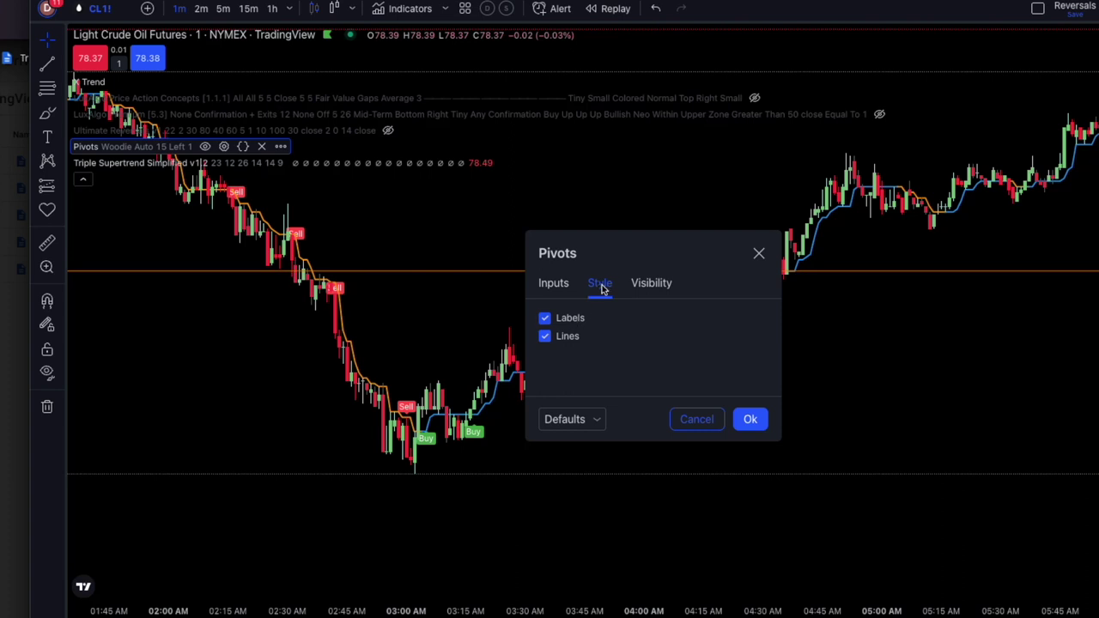
{"action": "left_click", "coordinate": [558, 284]}
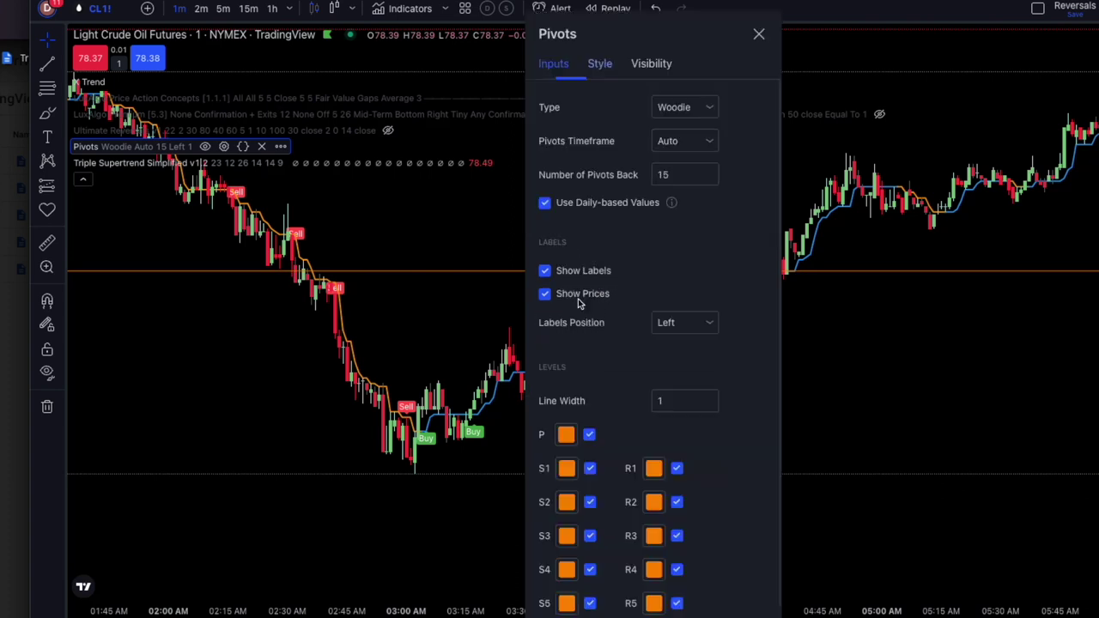
{"action": "left_click", "coordinate": [710, 108]}
{"action": "left_click", "coordinate": [692, 136]}
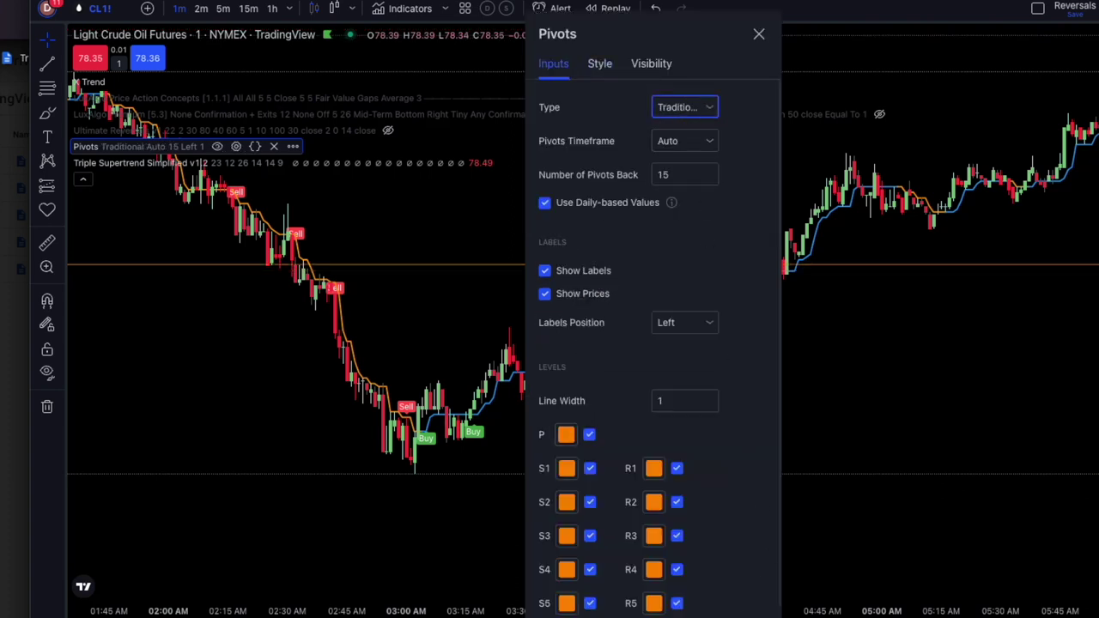
{"action": "key", "text": "Escape"}
{"action": "left_click", "coordinate": [82, 178]}
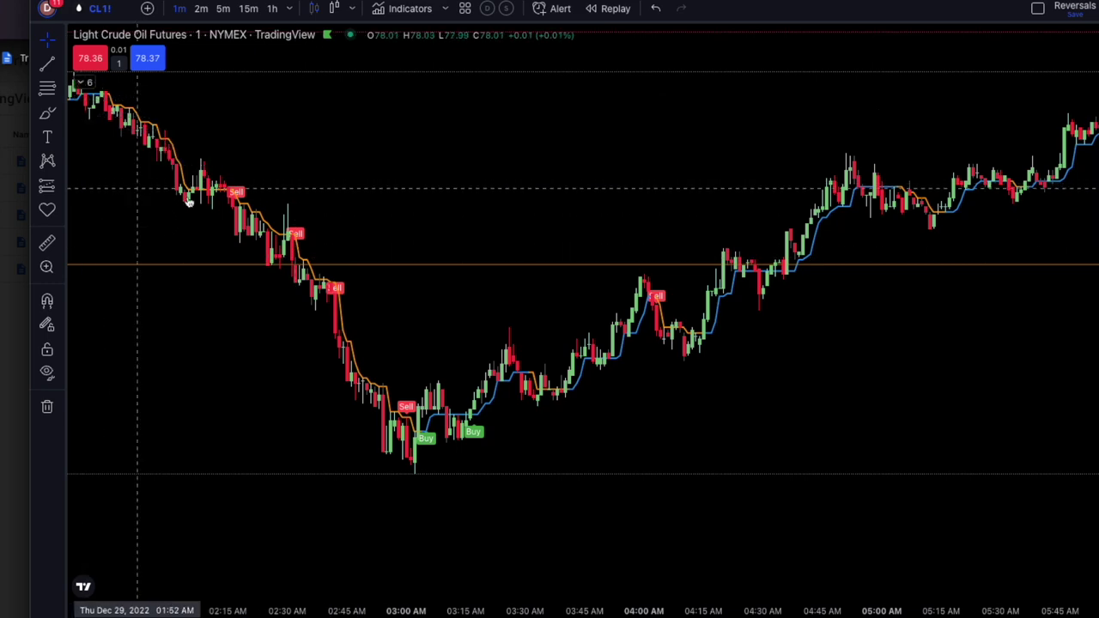
Step: Examine the pivot levels against the crude oil signals from the morning of December 29 back to the afternoon of December 28
{"action": "left_click_drag", "start_coordinate": [908, 367], "coordinate": [362, 396]}
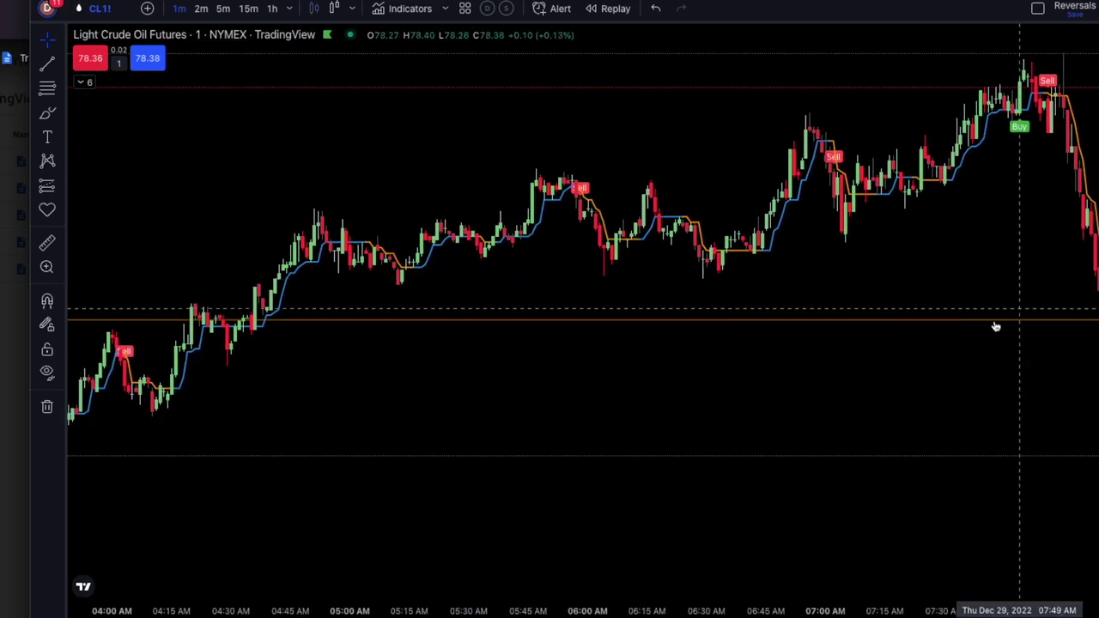
{"action": "left_click_drag", "start_coordinate": [1098, 327], "coordinate": [1098, 481]}
{"action": "left_click_drag", "start_coordinate": [509, 407], "coordinate": [1074, 401]}
{"action": "left_click_drag", "start_coordinate": [271, 395], "coordinate": [1086, 404]}
{"action": "left_click_drag", "start_coordinate": [387, 258], "coordinate": [1098, 326]}
{"action": "left_click_drag", "start_coordinate": [456, 324], "coordinate": [1097, 335]}
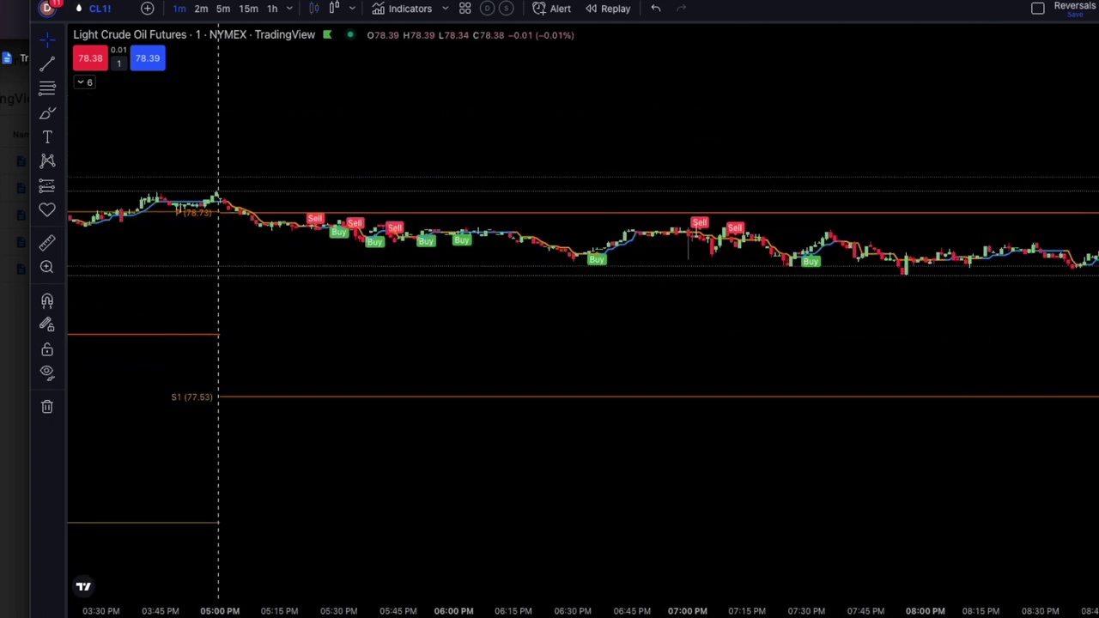
Step: Reset the chart view and switch the chart to E-mini Nasdaq-100 Futures (Mar 2023)
{"action": "key", "text": "alt+r"}
{"action": "left_click", "coordinate": [1087, 109]}
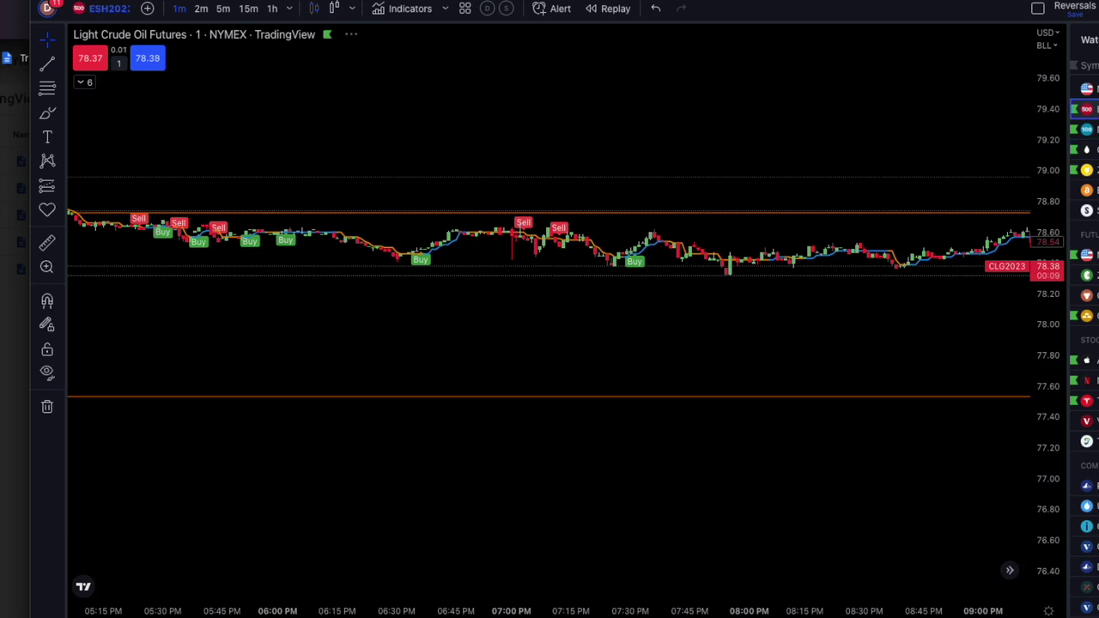
{"action": "left_click", "coordinate": [1087, 129]}
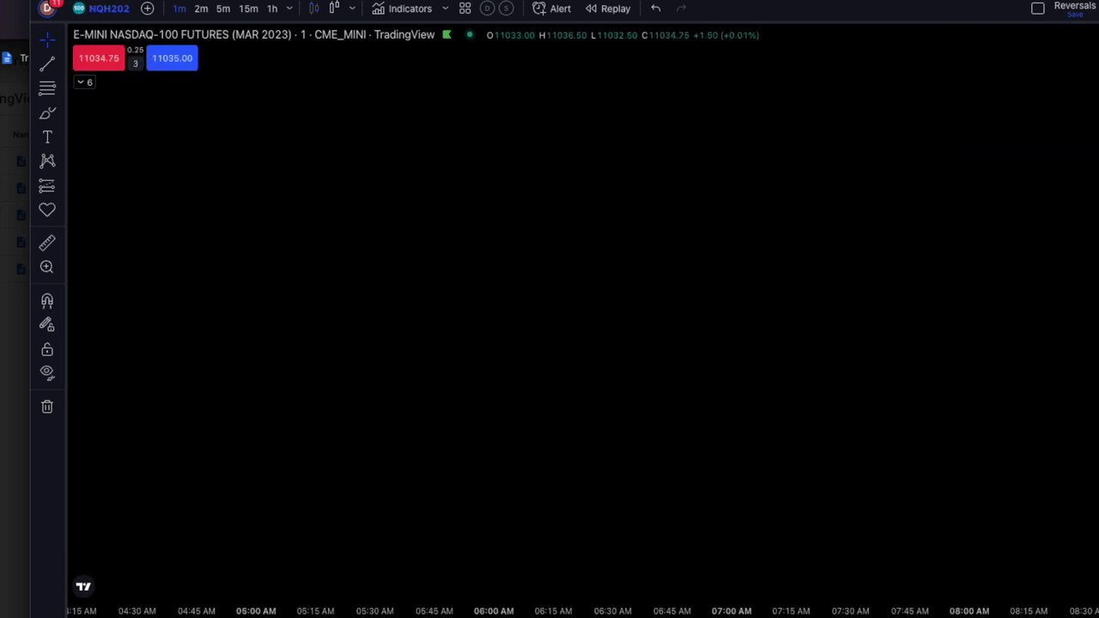
Step: Examine the Nasdaq-100 signals and pivot levels from December 29 back to late morning on December 28
{"action": "left_click_drag", "start_coordinate": [647, 309], "coordinate": [741, 297]}
{"action": "left_click_drag", "start_coordinate": [747, 334], "coordinate": [1098, 316]}
{"action": "left_click_drag", "start_coordinate": [428, 306], "coordinate": [837, 339]}
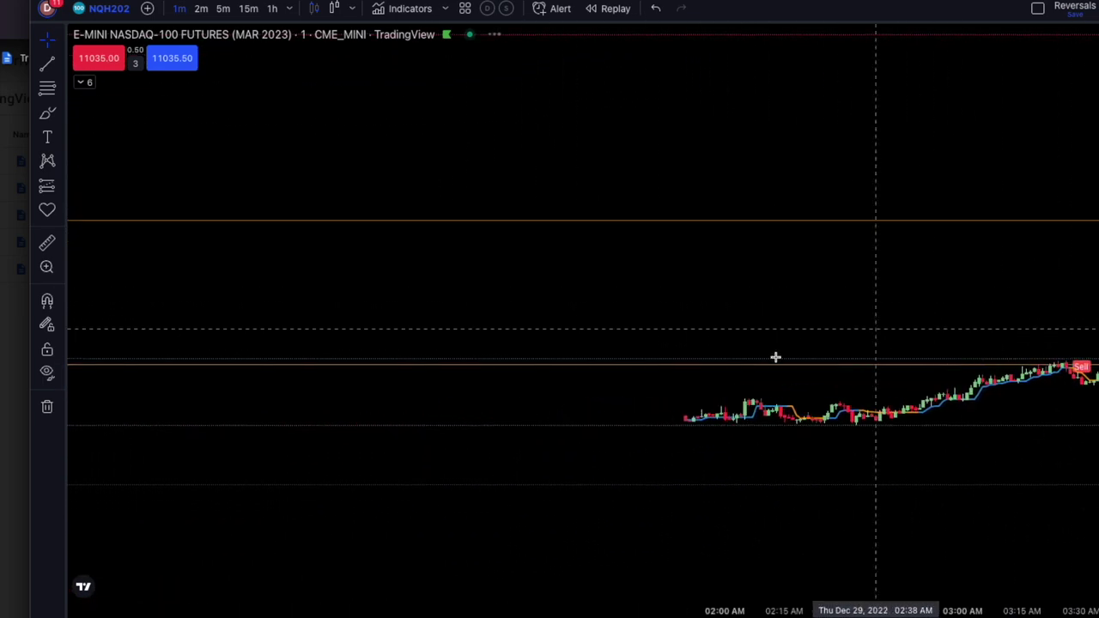
{"action": "left_click_drag", "start_coordinate": [385, 300], "coordinate": [967, 301]}
{"action": "left_click_drag", "start_coordinate": [372, 279], "coordinate": [1022, 251]}
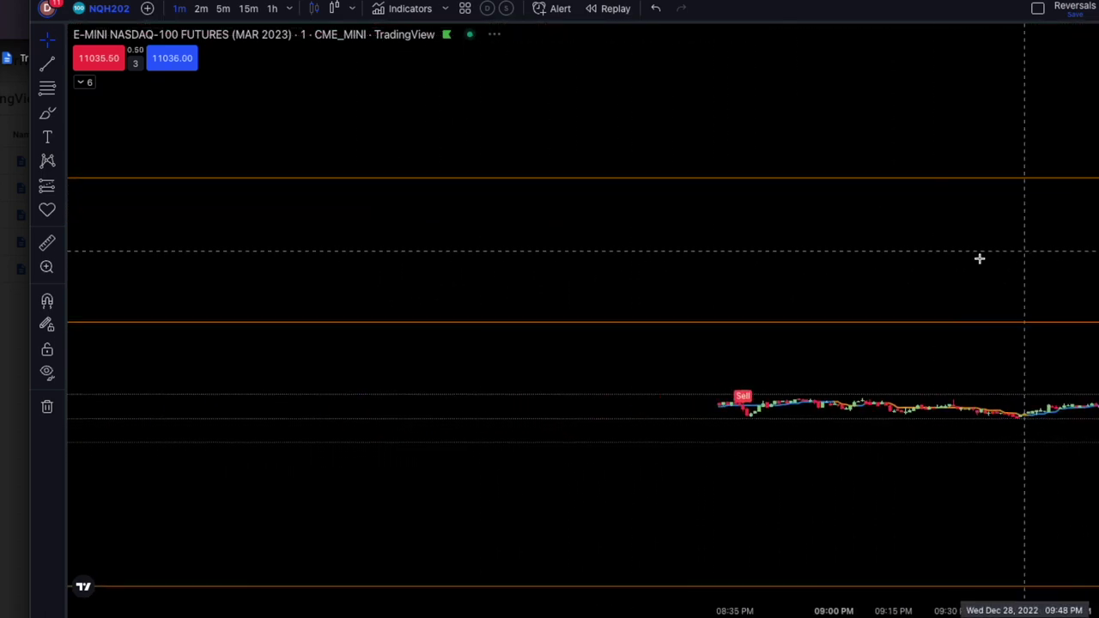
{"action": "left_click_drag", "start_coordinate": [421, 262], "coordinate": [1022, 277]}
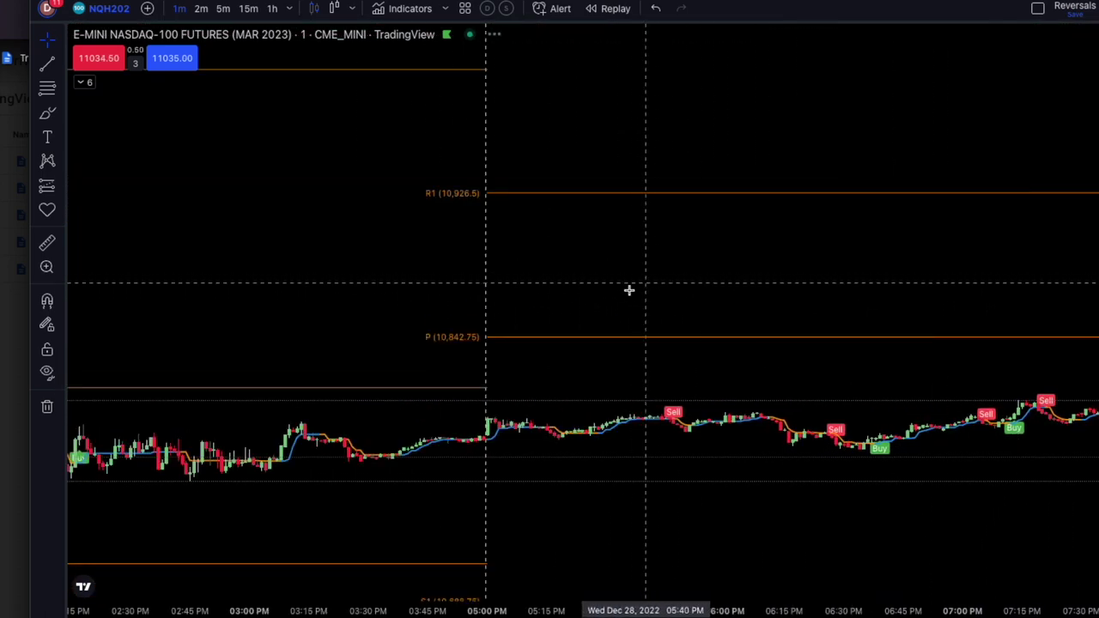
{"action": "left_click_drag", "start_coordinate": [315, 289], "coordinate": [959, 255]}
{"action": "left_click_drag", "start_coordinate": [498, 225], "coordinate": [889, 243]}
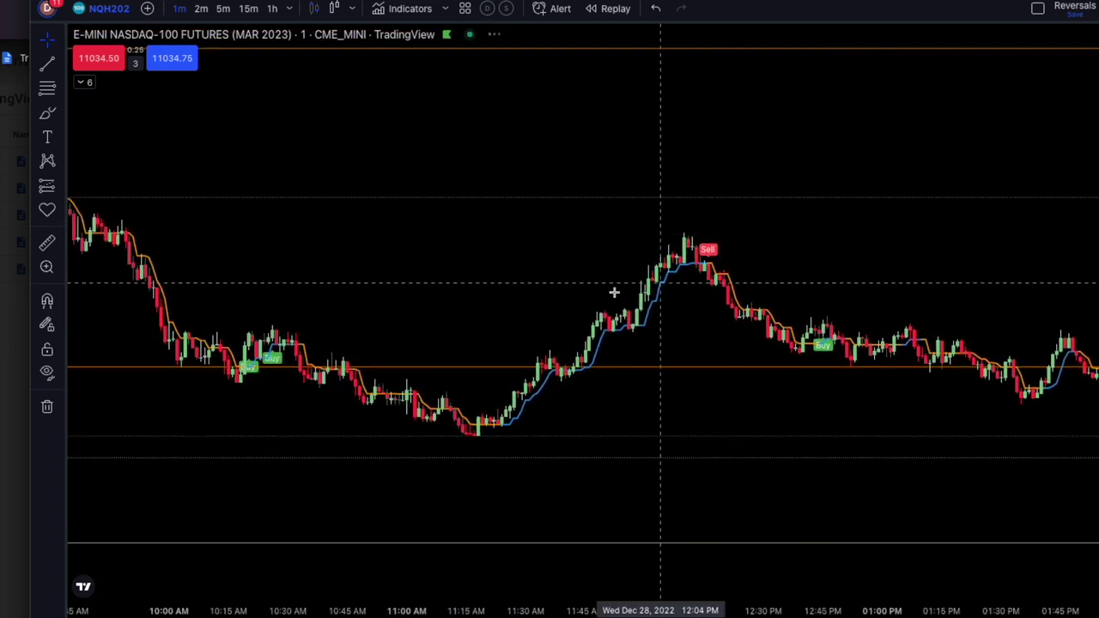
Step: Set the Pivots indicator's Type to Woodie on the Nasdaq-100 chart
{"action": "double_click", "coordinate": [684, 367]}
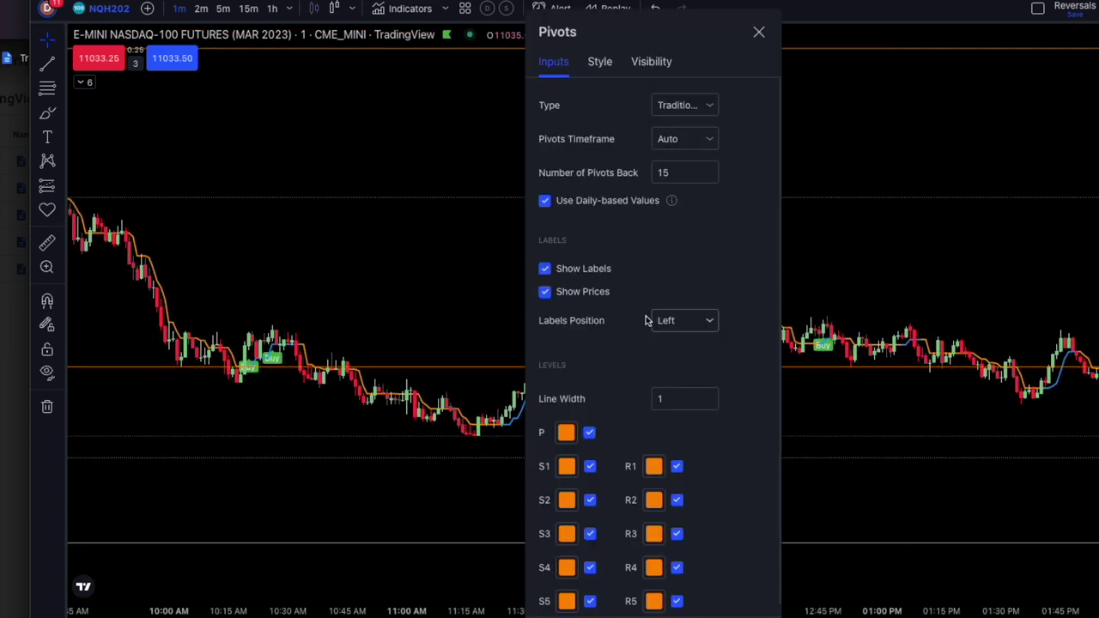
{"action": "left_click", "coordinate": [691, 107]}
{"action": "left_click", "coordinate": [688, 176]}
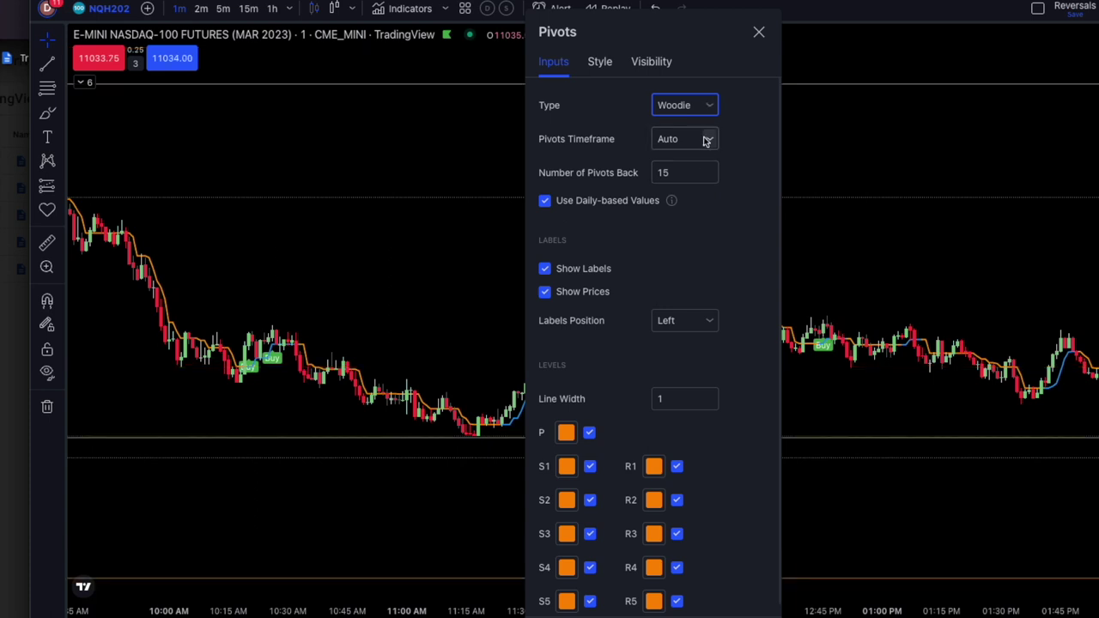
{"action": "left_click", "coordinate": [759, 33]}
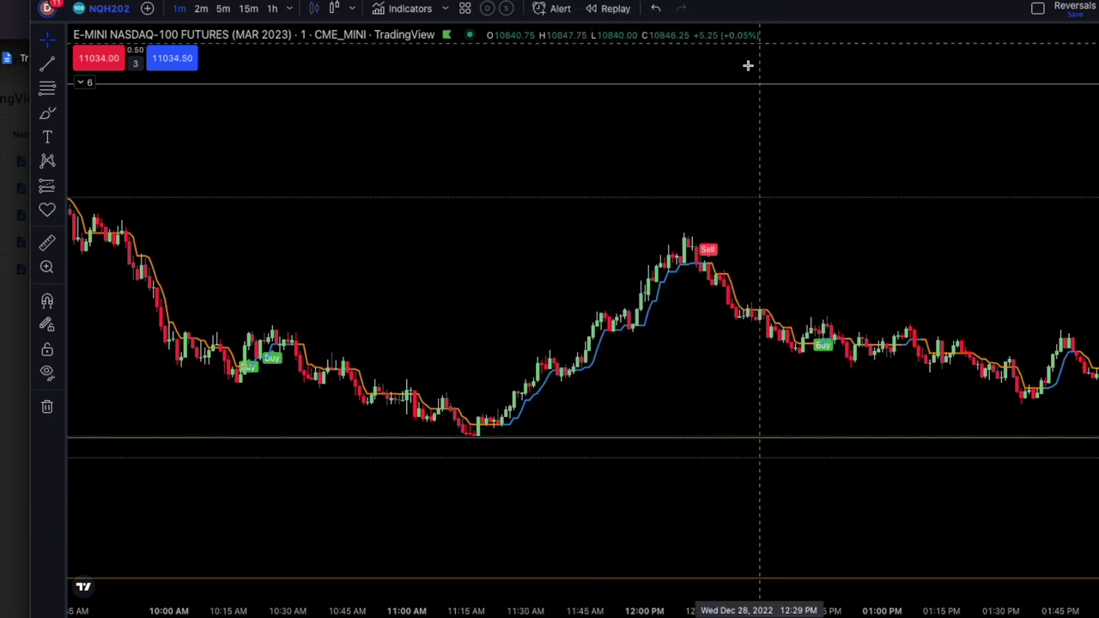
Step: Turn off Filter using MACD and lower the ADX Threshold in the Triple Supertrend Simplified v1.2 settings
{"action": "left_click_drag", "start_coordinate": [768, 184], "coordinate": [832, 181]}
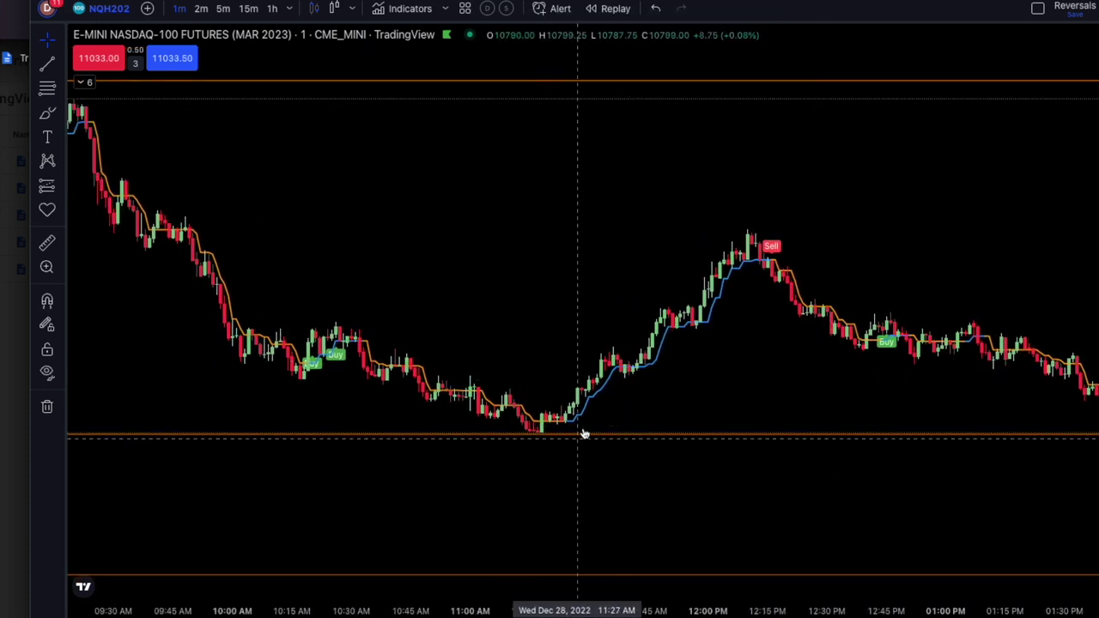
{"action": "double_click", "coordinate": [773, 247]}
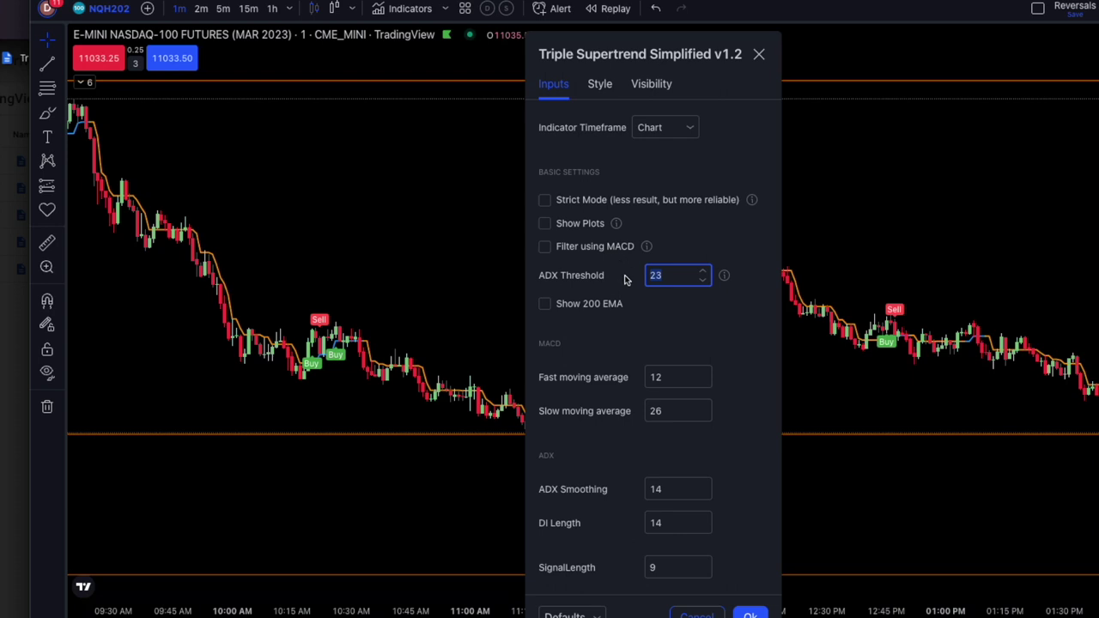
{"action": "left_click", "coordinate": [751, 611]}
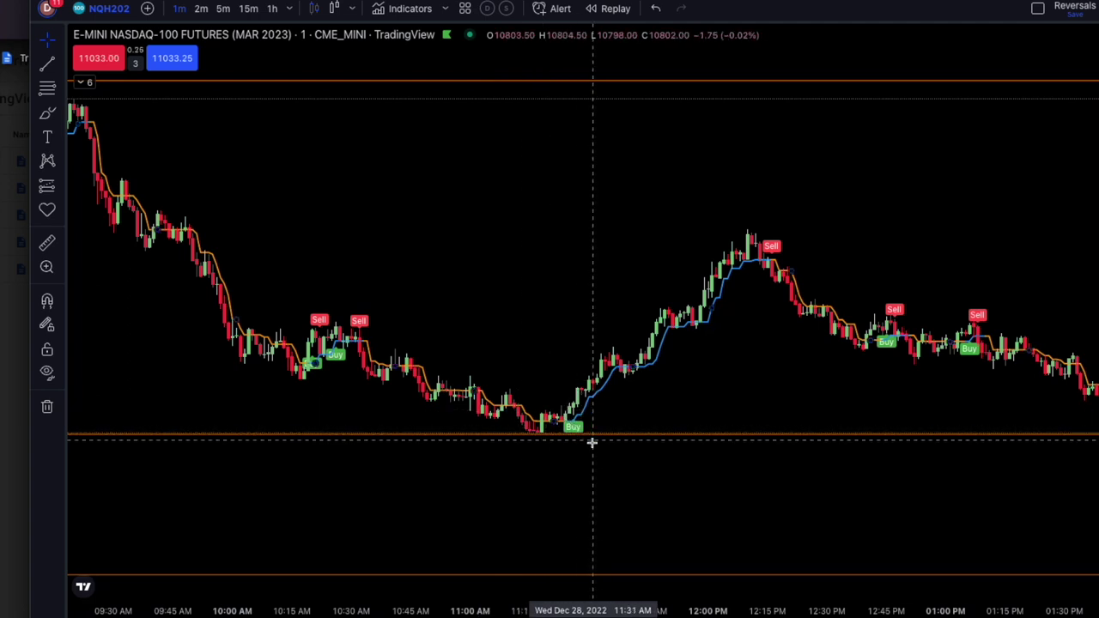
Step: Compare the Nasdaq-100 signals with the MACD and RSI panes, and examine the December 28 signals without the MACD filter
{"action": "double_click", "coordinate": [572, 465]}
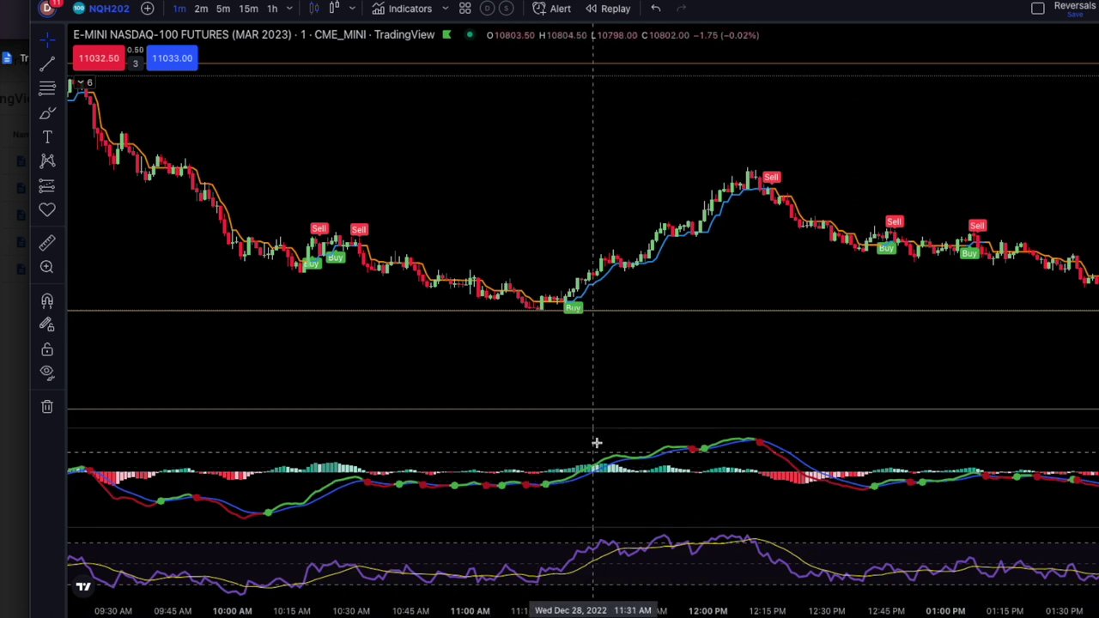
{"action": "double_click", "coordinate": [601, 383]}
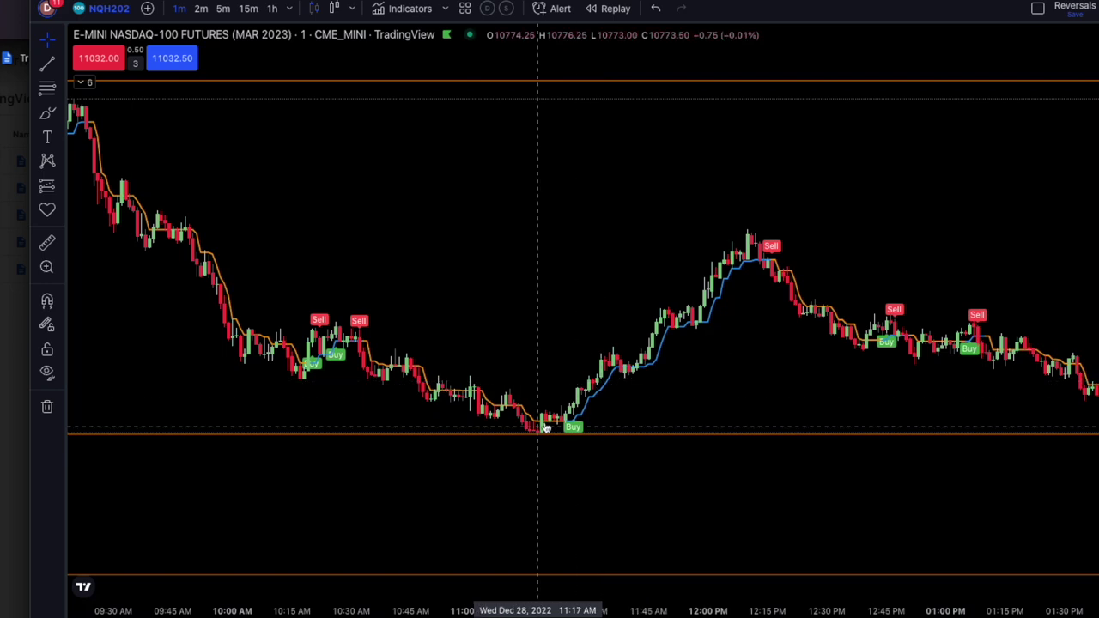
{"action": "left_click_drag", "start_coordinate": [404, 290], "coordinate": [710, 248]}
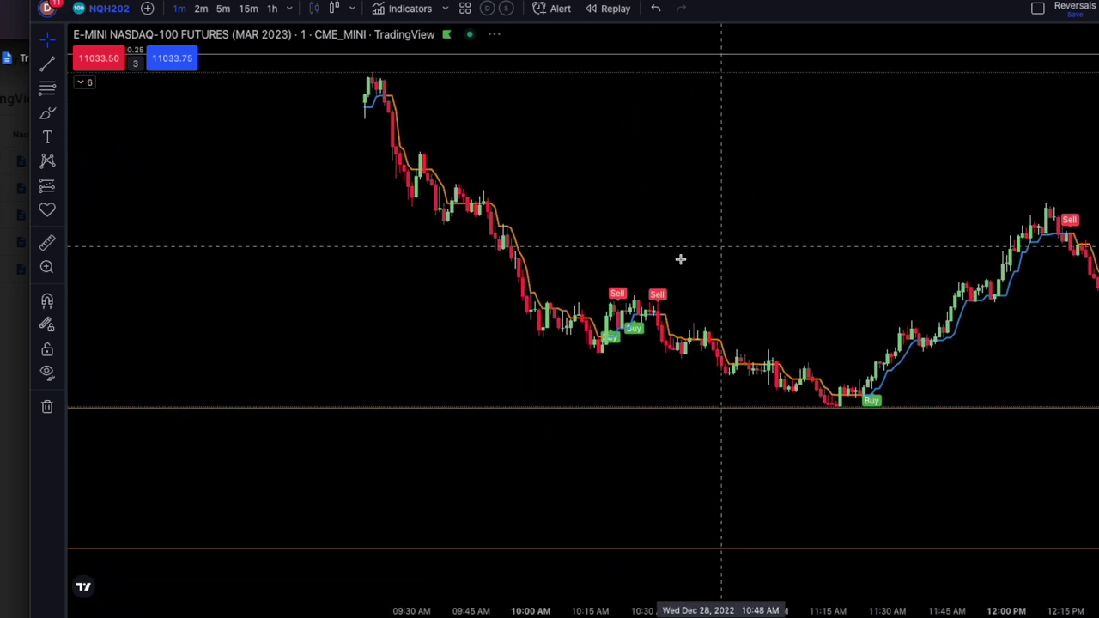
{"action": "left_click_drag", "start_coordinate": [829, 250], "coordinate": [892, 334]}
{"action": "left_click_drag", "start_coordinate": [787, 361], "coordinate": [470, 262]}
{"action": "left_click_drag", "start_coordinate": [832, 340], "coordinate": [550, 220]}
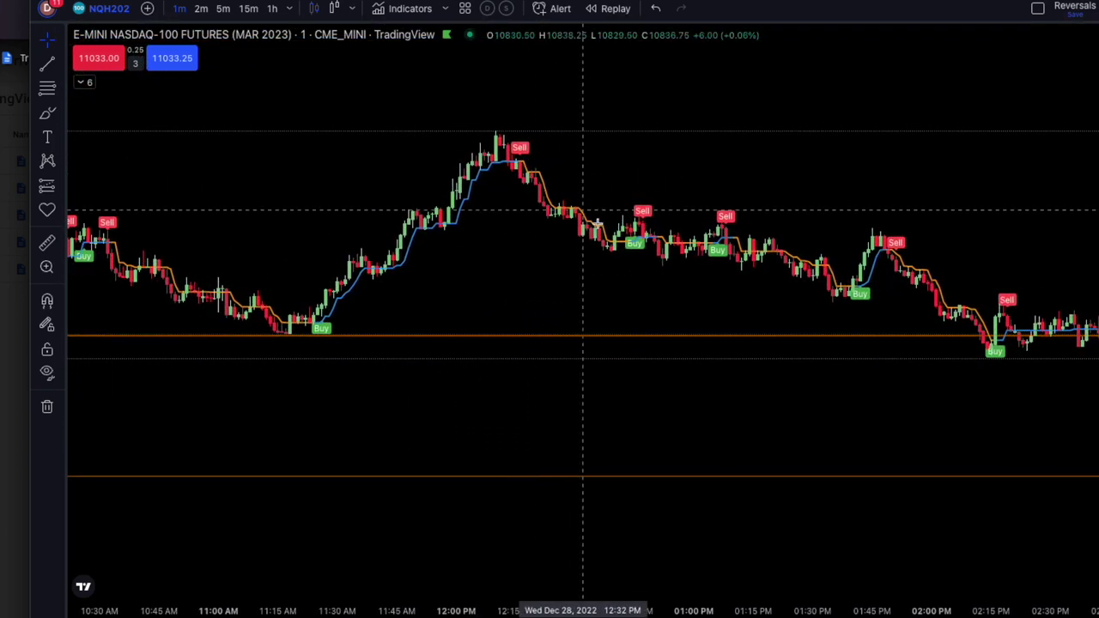
{"action": "left_click_drag", "start_coordinate": [744, 306], "coordinate": [940, 309]}
{"action": "left_click_drag", "start_coordinate": [292, 393], "coordinate": [940, 431]}
{"action": "left_click_drag", "start_coordinate": [412, 258], "coordinate": [969, 426]}
{"action": "left_click_drag", "start_coordinate": [606, 375], "coordinate": [988, 303]}
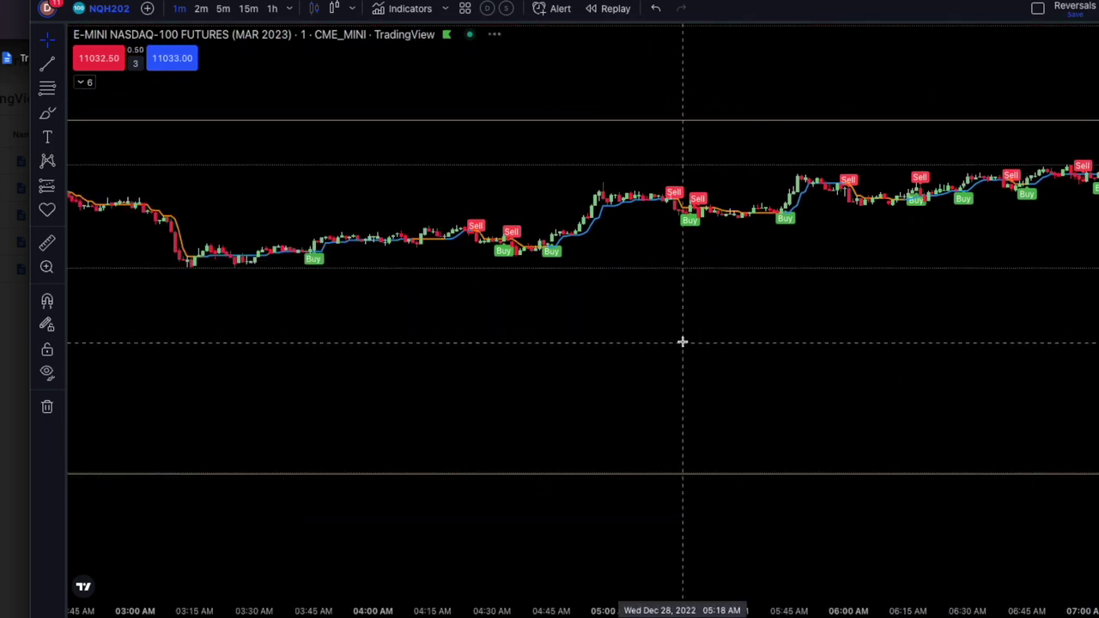
{"action": "left_click_drag", "start_coordinate": [681, 288], "coordinate": [361, 297]}
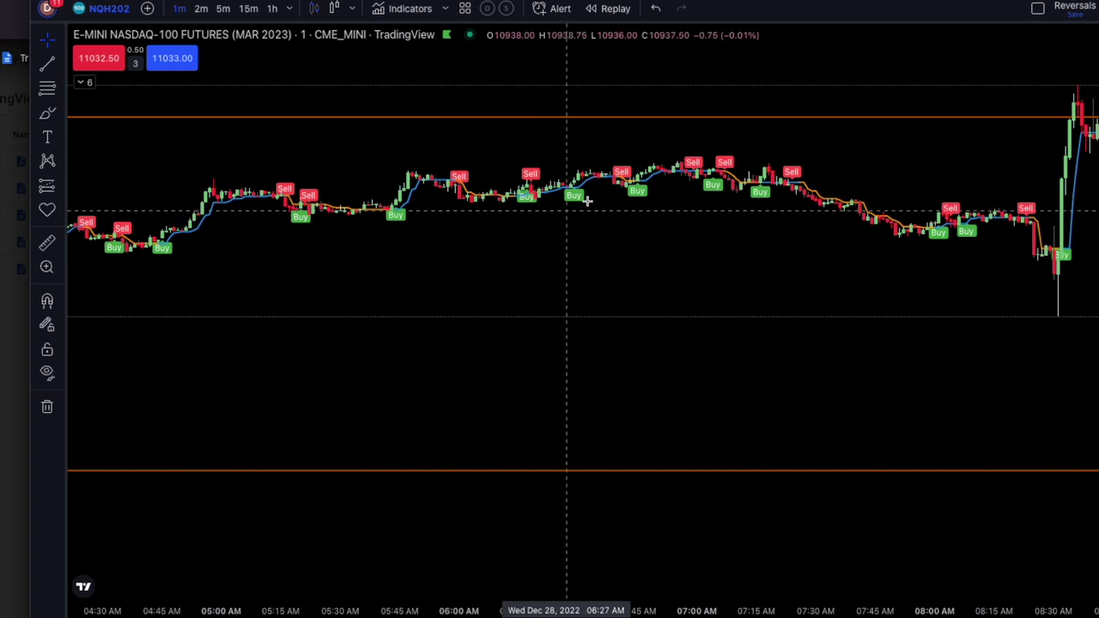